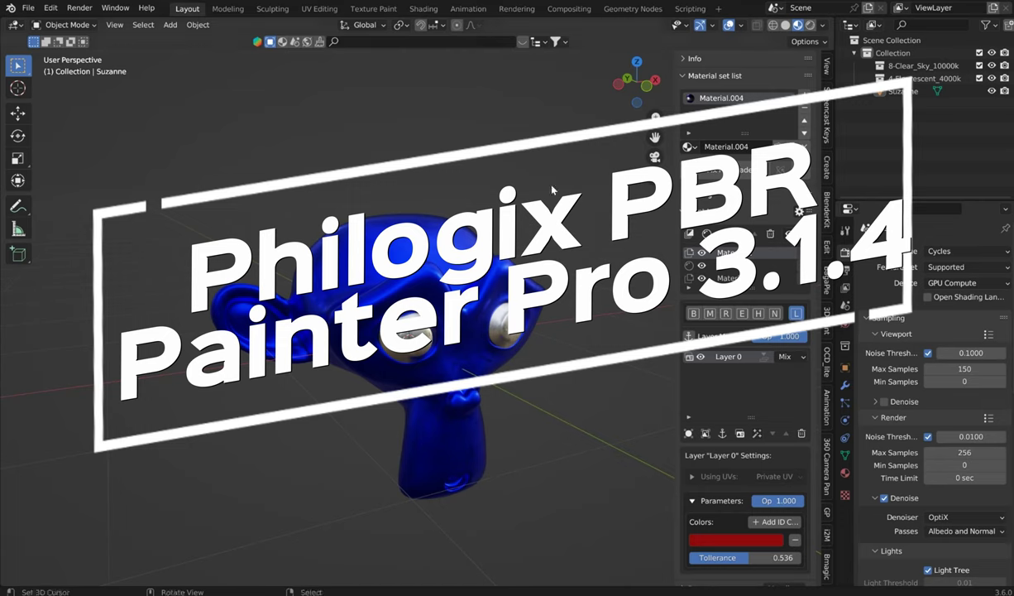
- Set the aluminium-eye ID mask colour tolerance to 0.790
middle_drag(414, 394, 495, 266)
scroll(495, 266, down, 2)
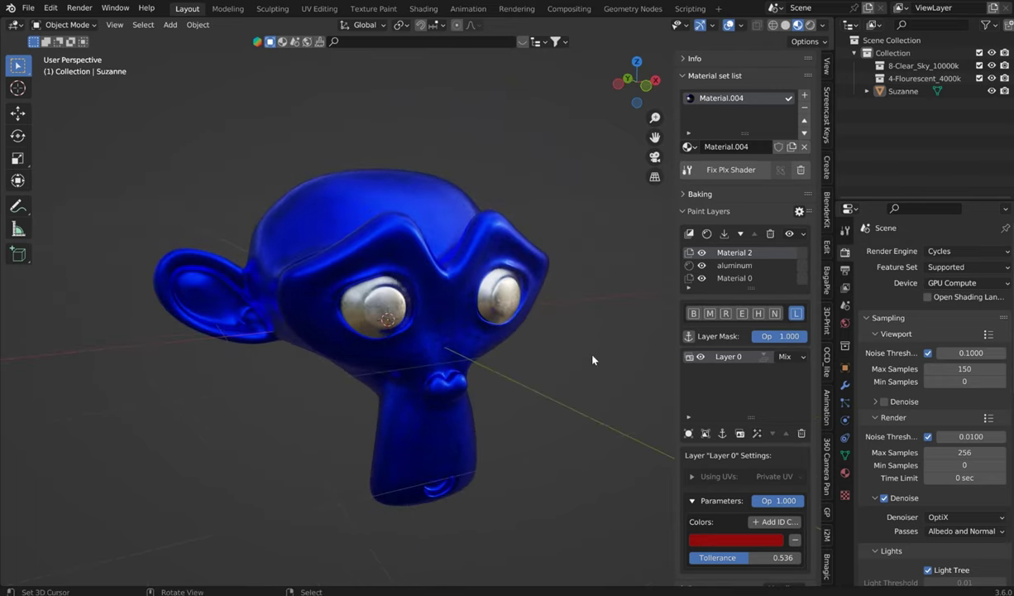
mouse_move(728, 557)
mouse_down()
mouse_move(681, 556)
mouse_move(774, 556)
mouse_up()
- Check Suzanne from the front and side, then delete her from the scene
middle_drag(459, 242, 529, 223)
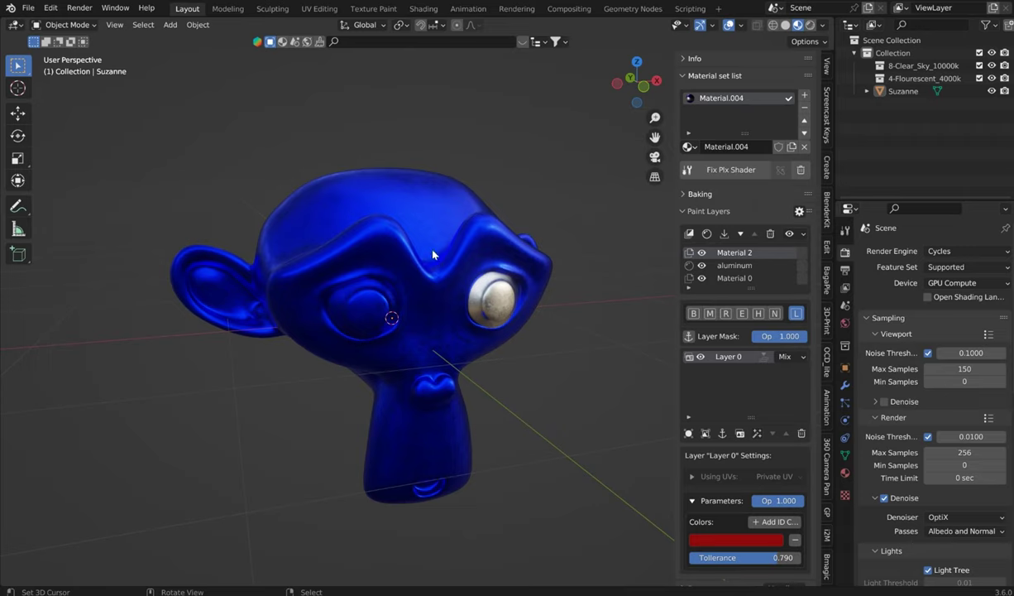
middle_drag(433, 255, 403, 256)
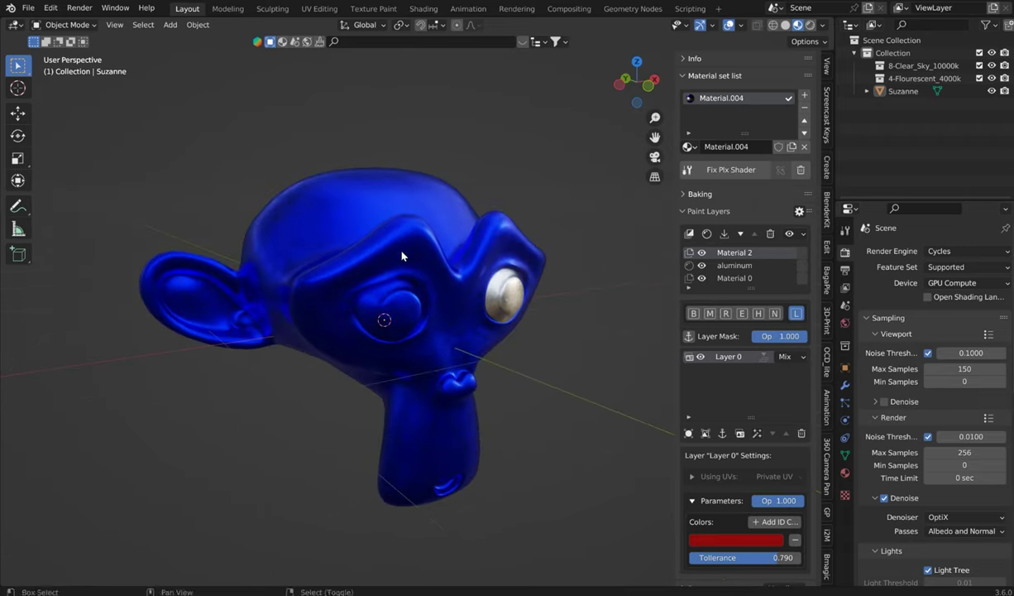
scroll(402, 257, up, 5)
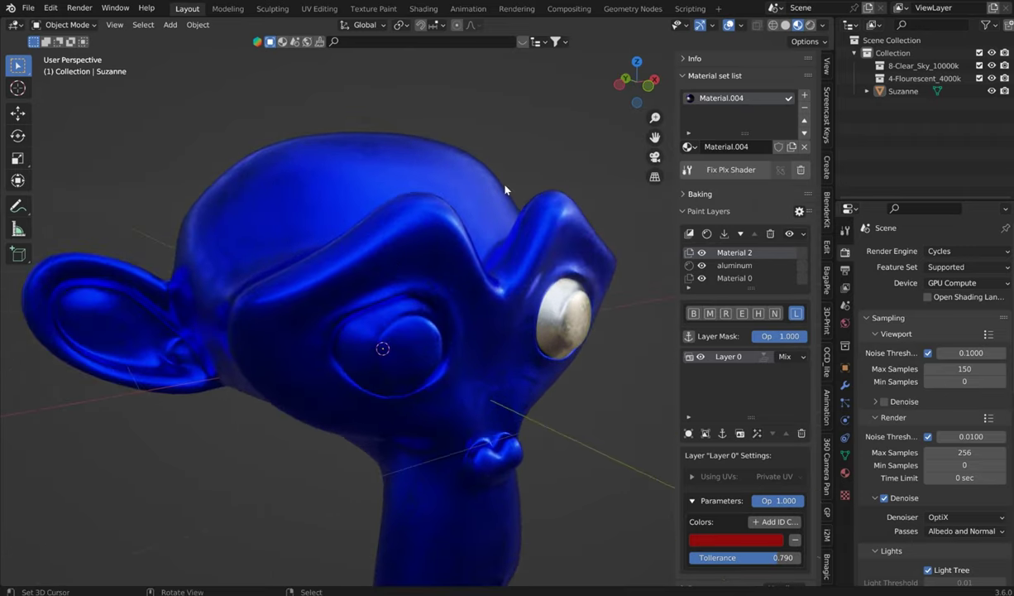
scroll(548, 155, down, 5)
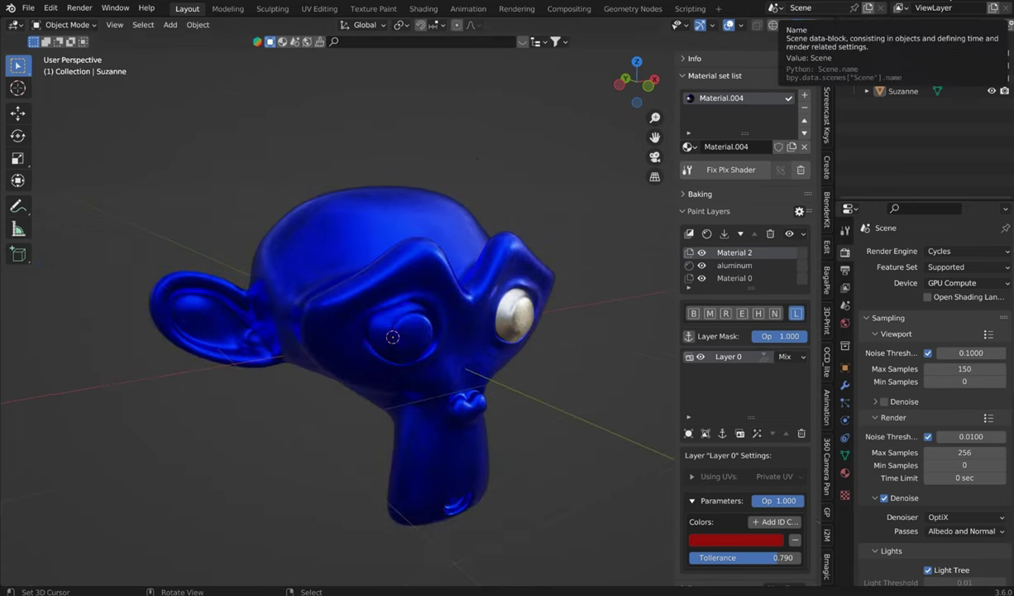
key(Delete)
- Widen the sidebar to fit the Philogix PBR Painter labels, leaving the Info panel collapsed
middle_drag(486, 191, 500, 204)
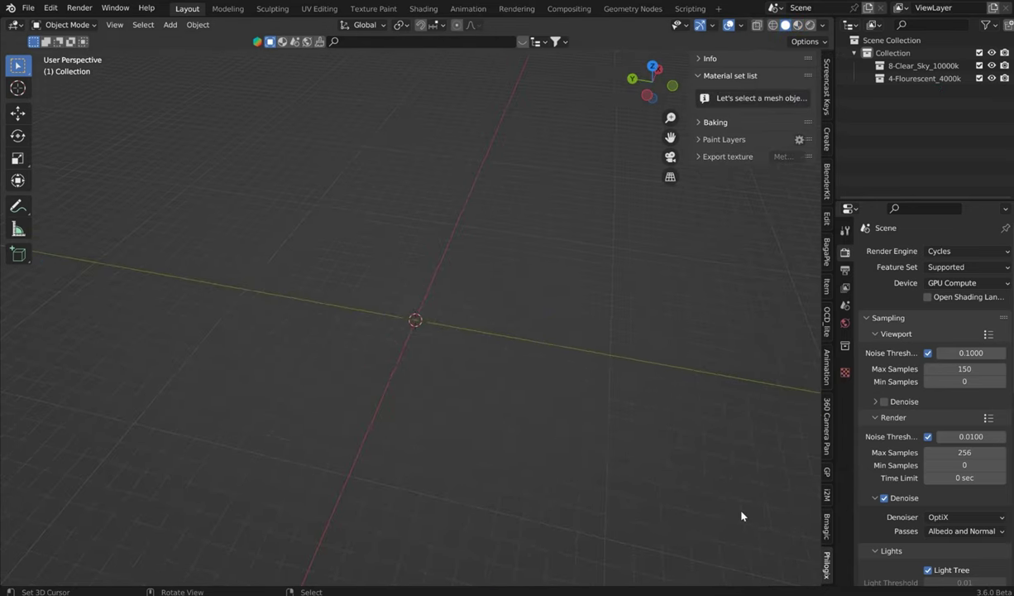
middle_drag(544, 320, 534, 308)
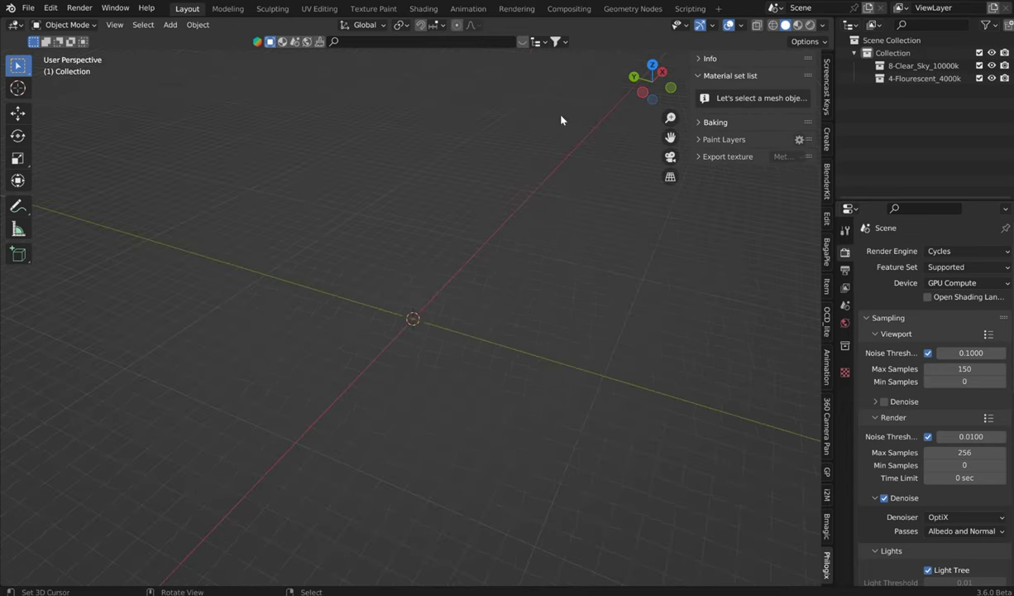
click(707, 58)
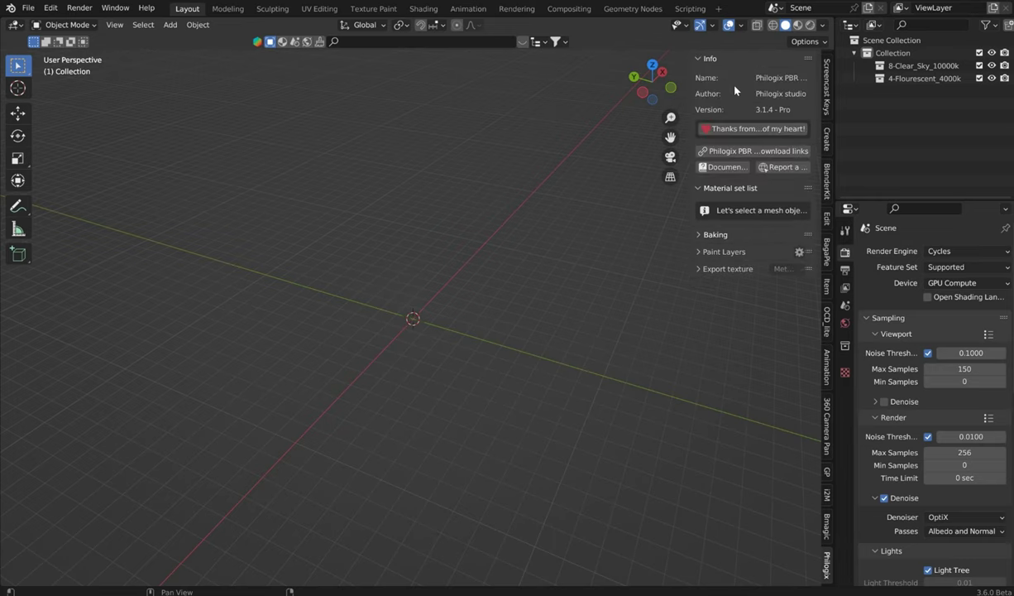
drag(692, 129, 667, 138)
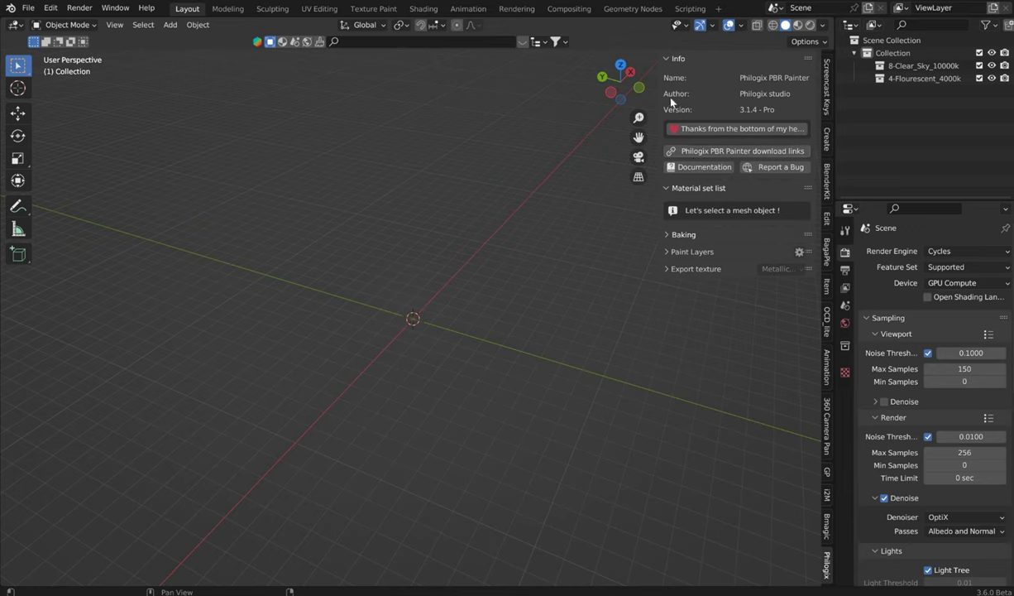
click(671, 58)
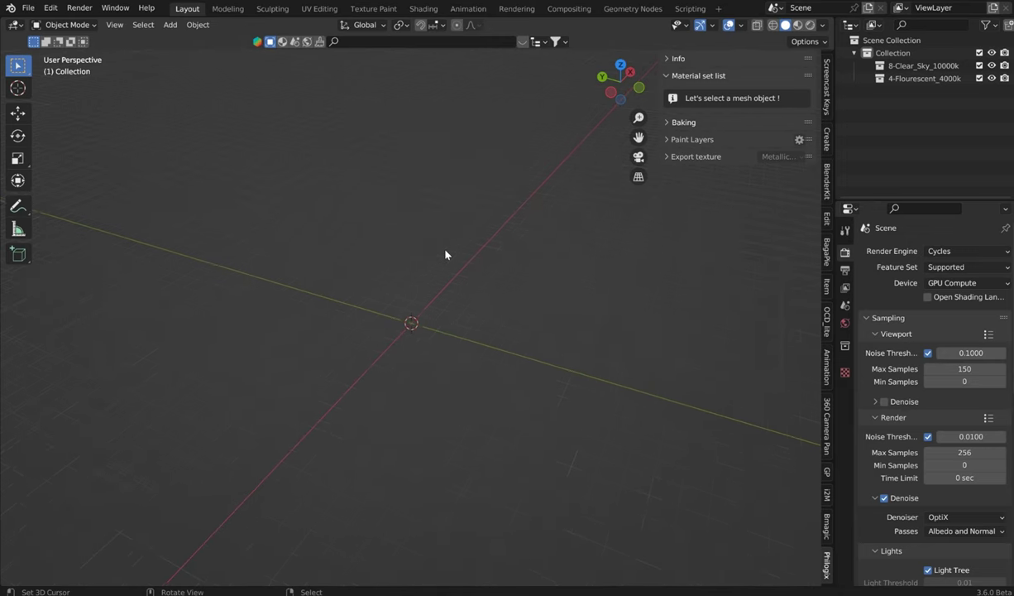
- Add a Suzanne monkey mesh at the origin
key(shift+a)
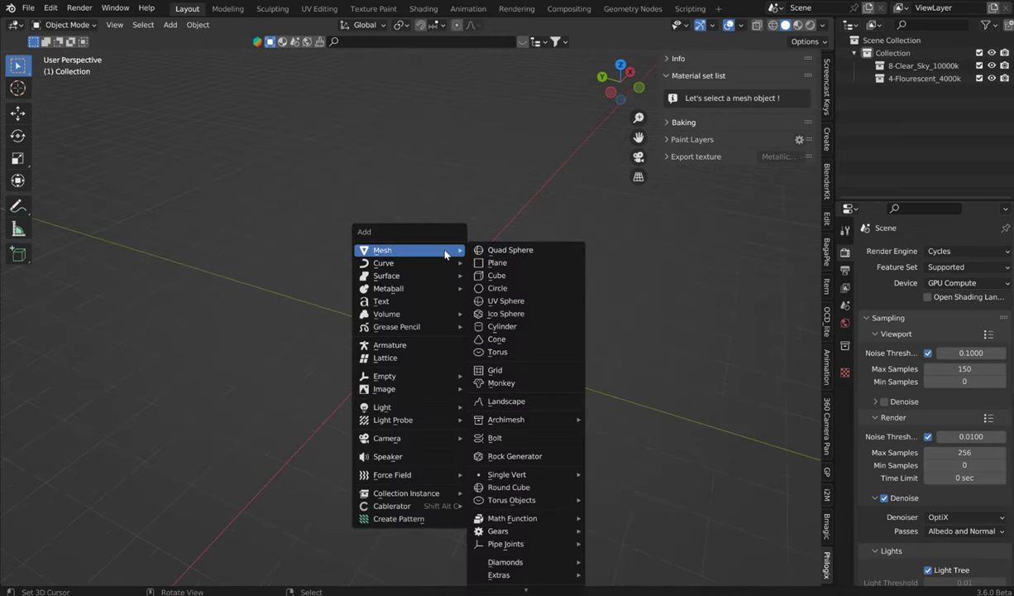
click(508, 381)
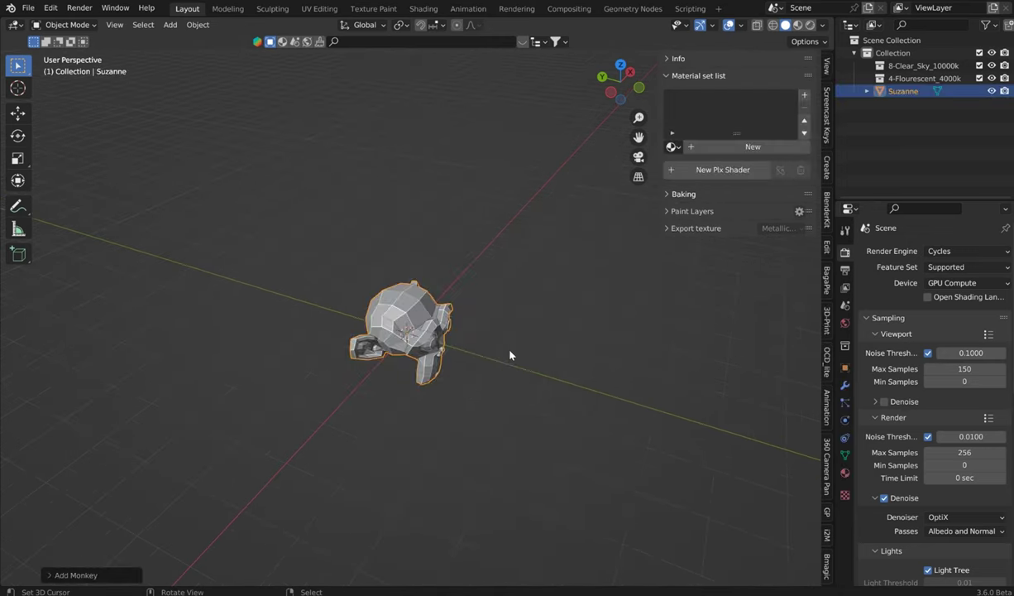
scroll(510, 355, up, 5)
middle_drag(509, 355, 709, 378)
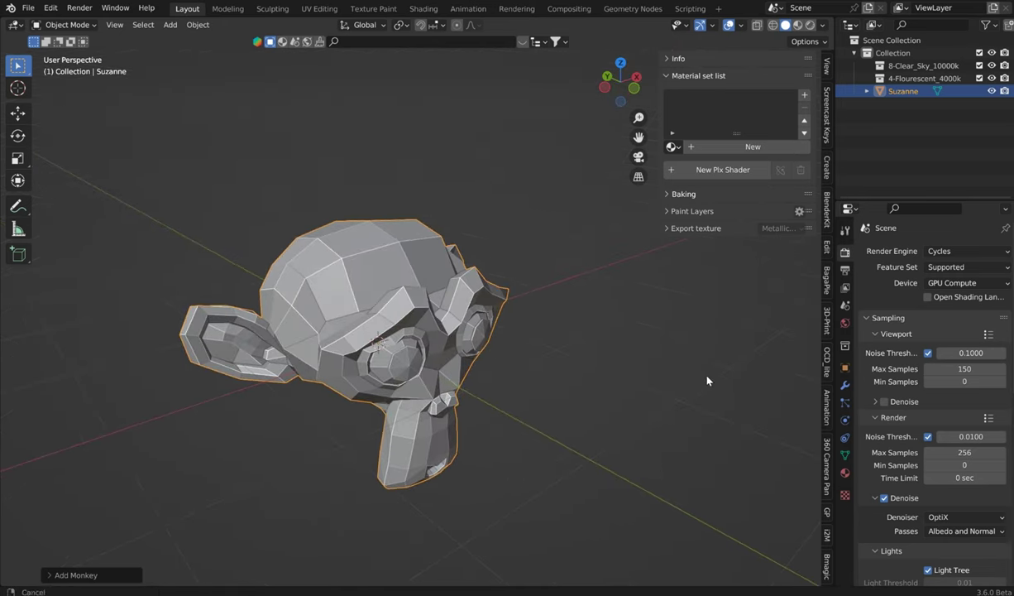
- Add a Subdivision Surface modifier at level 2 and apply it to the mesh
click(845, 384)
click(906, 252)
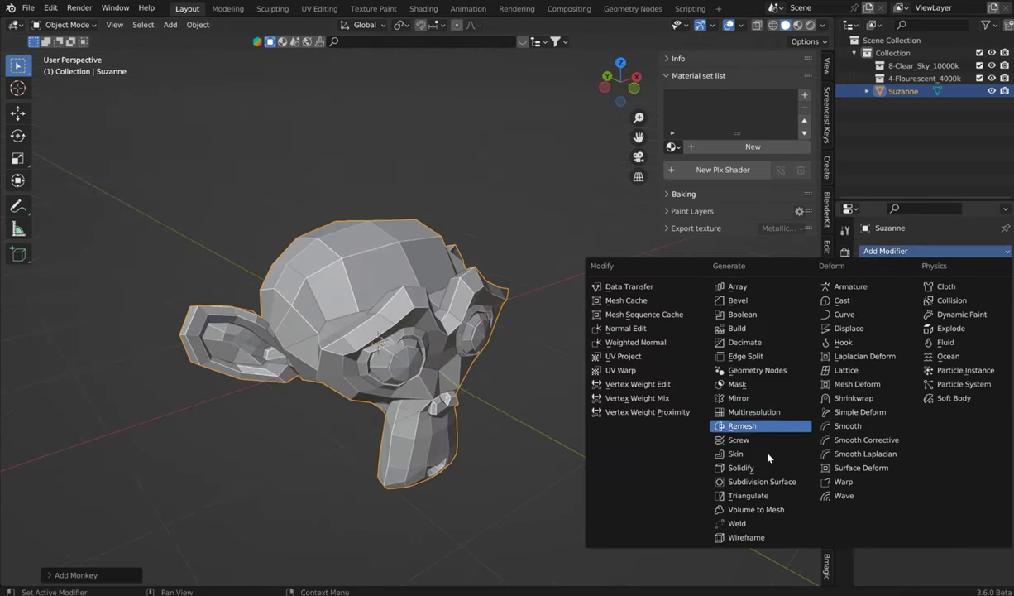
click(761, 482)
click(955, 358)
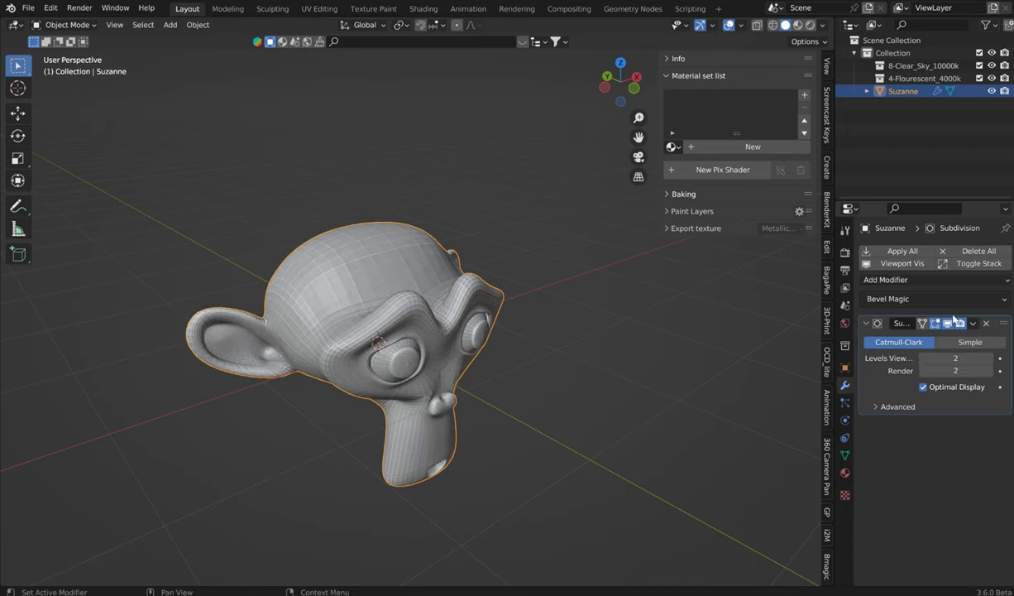
click(901, 251)
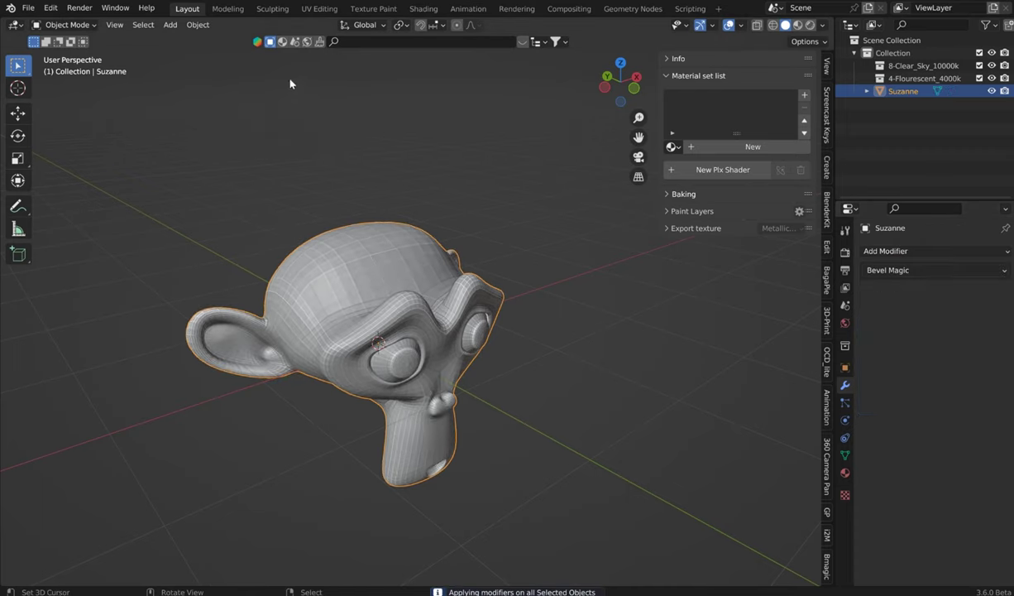
- Inspect the monkey's unwrapped UVs in the UV Editing workspace, then return to Layout
click(319, 9)
scroll(301, 281, up, 8)
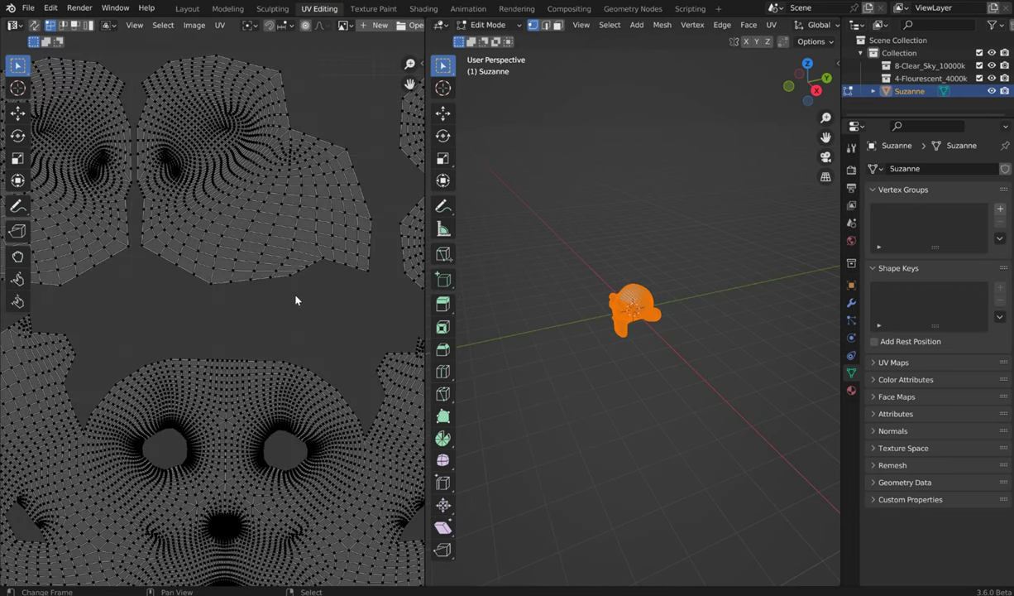
key(Home)
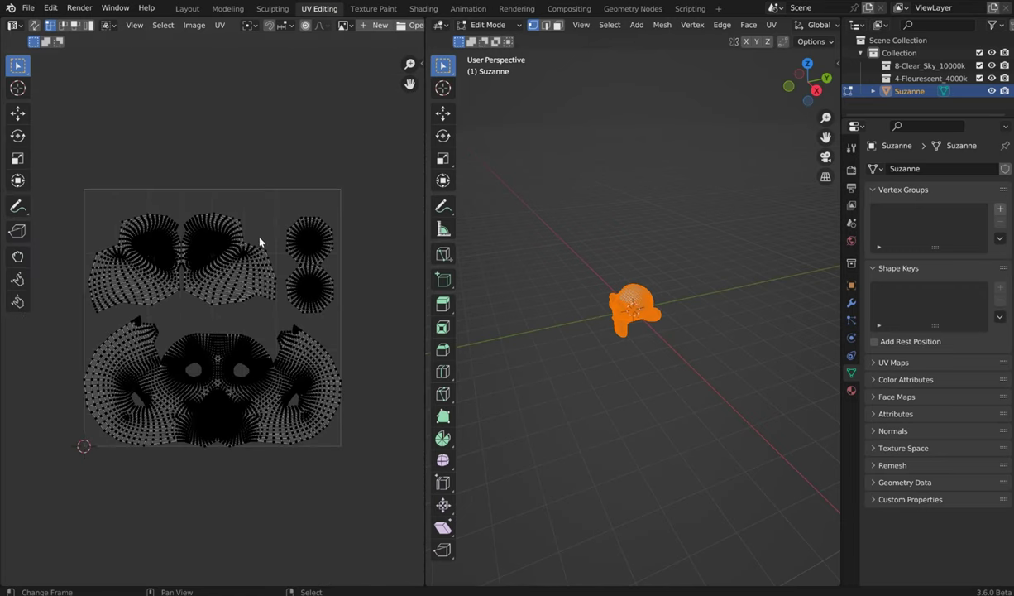
click(186, 9)
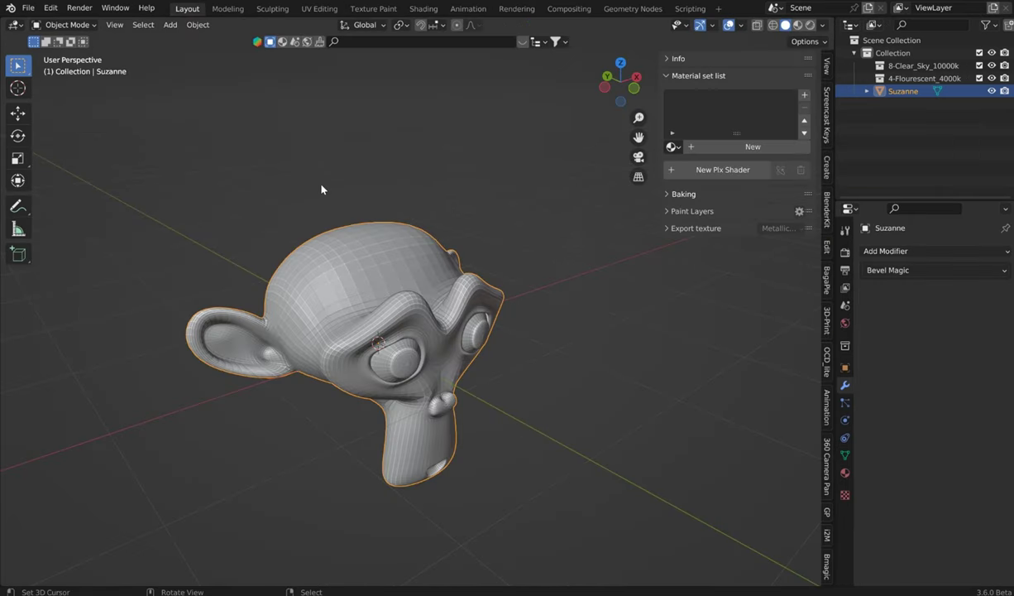
- Shade Suzanne smooth via Quick Favorites, then add and remove a material so none remains
right_click(389, 287)
click(390, 287)
key(Down)
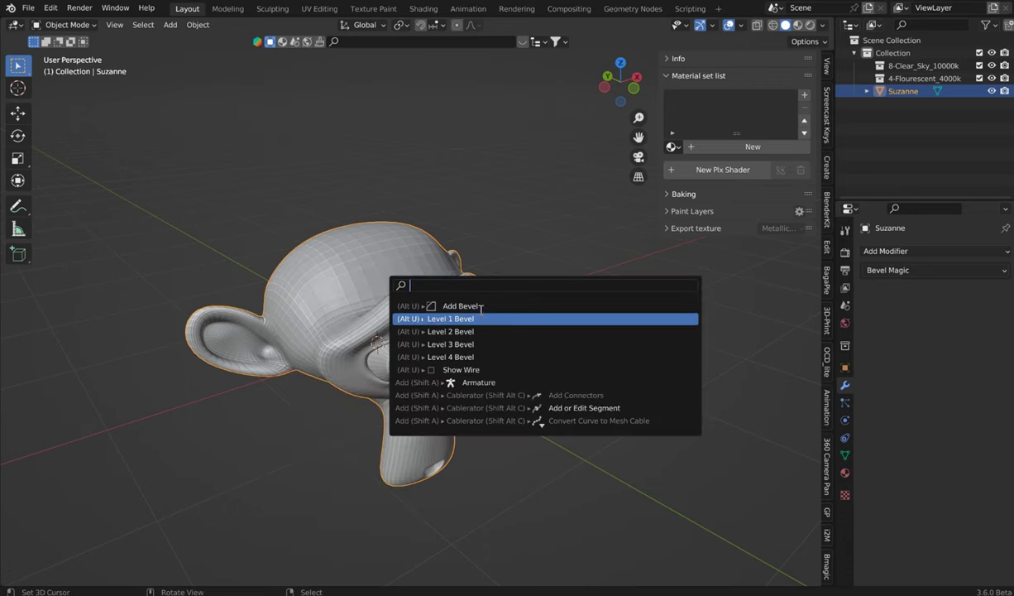
key(Escape)
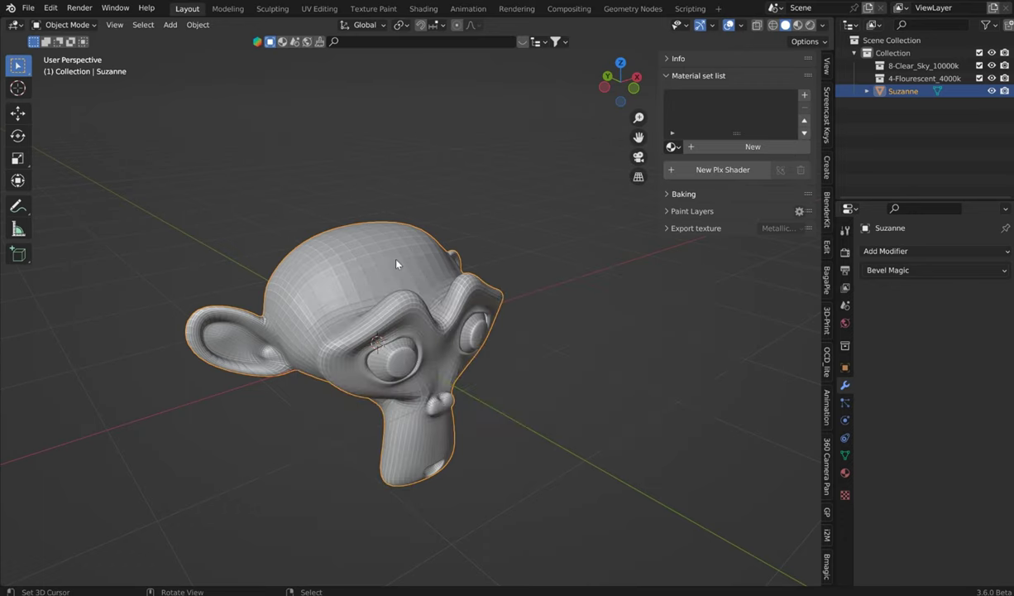
key(q)
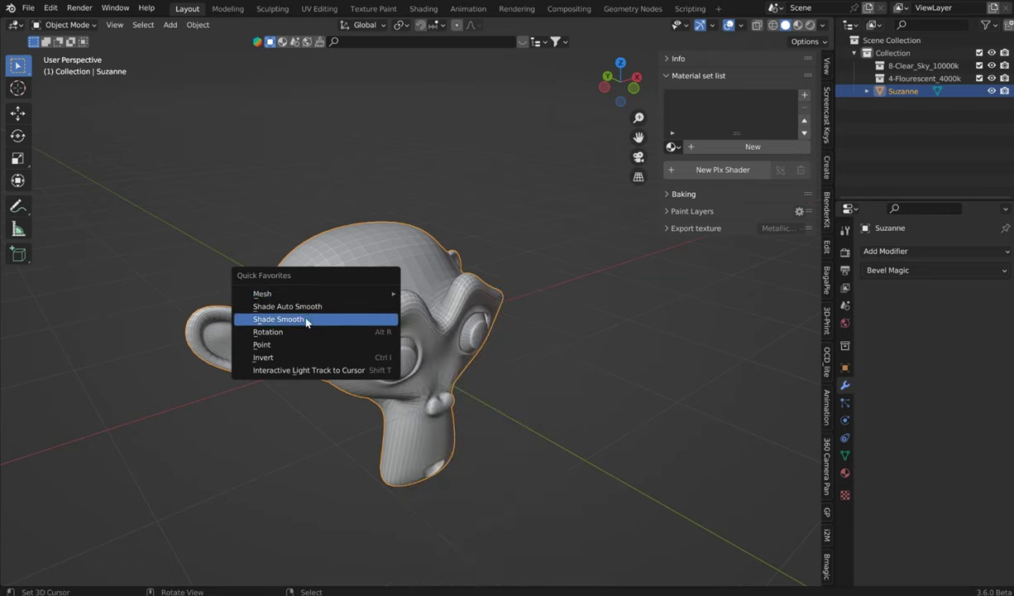
click(306, 319)
middle_drag(370, 261, 365, 255)
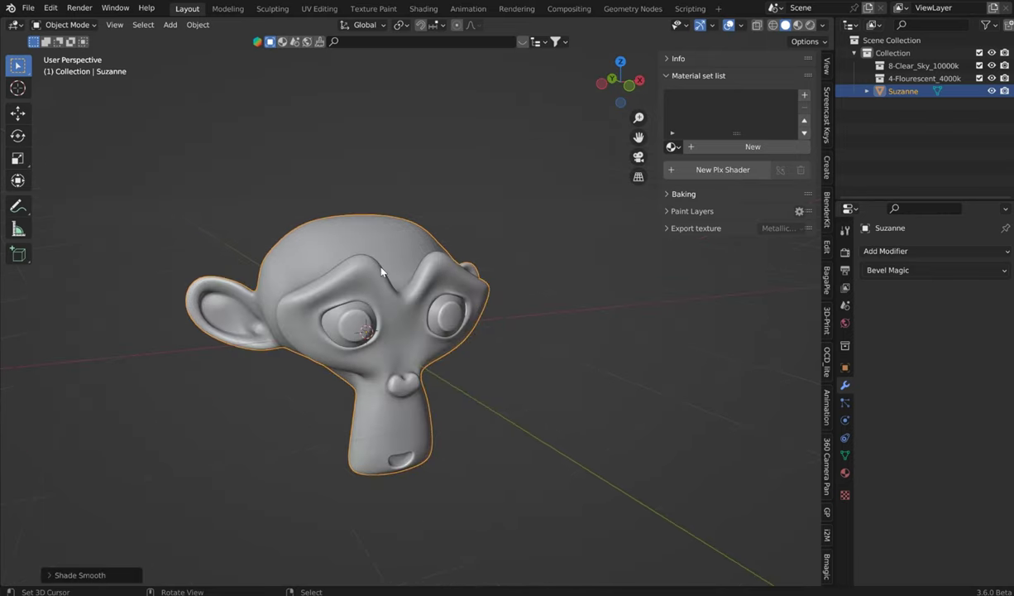
click(728, 146)
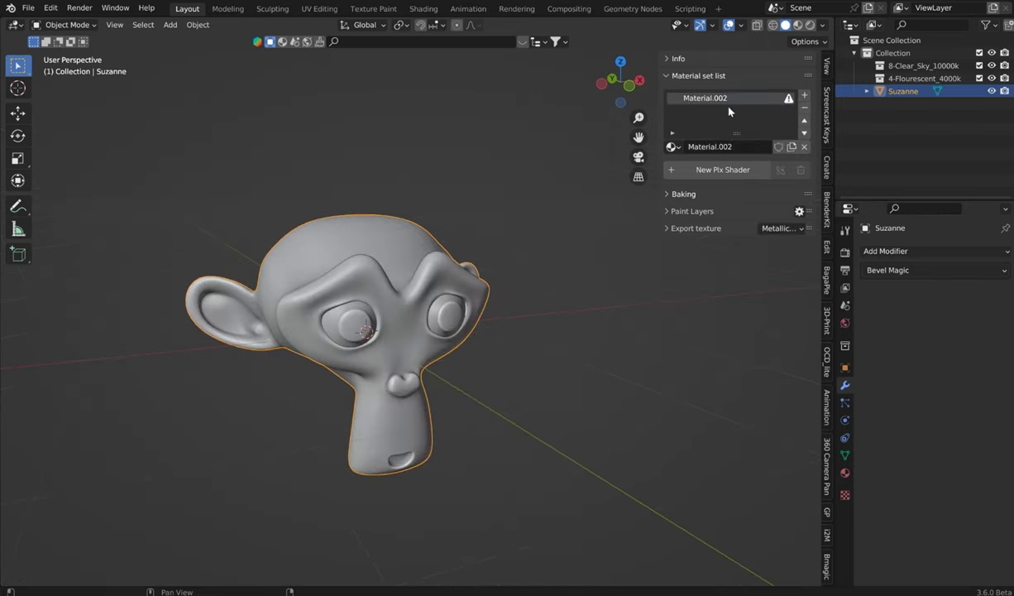
click(804, 109)
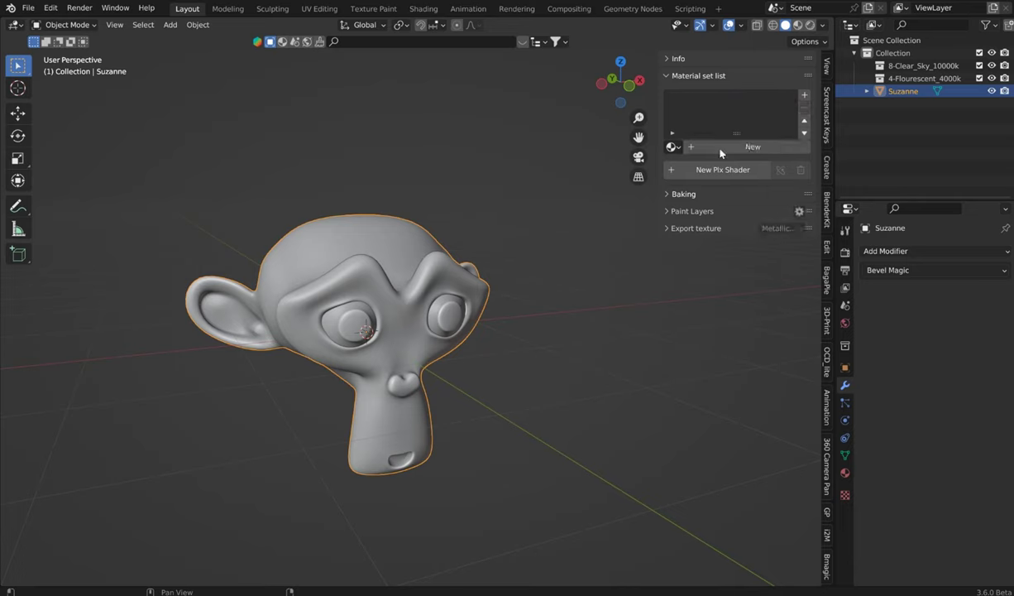
- Create a Metallic-workflow Philogix shader with Base Color, Metallic, Roughness, Height and Normal channels
click(704, 171)
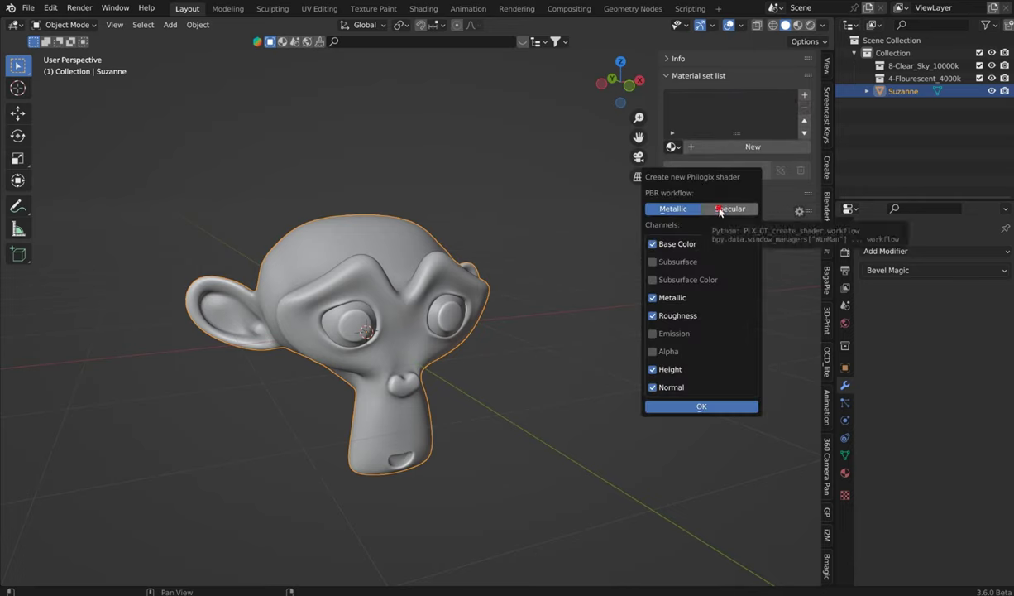
click(702, 205)
click(672, 209)
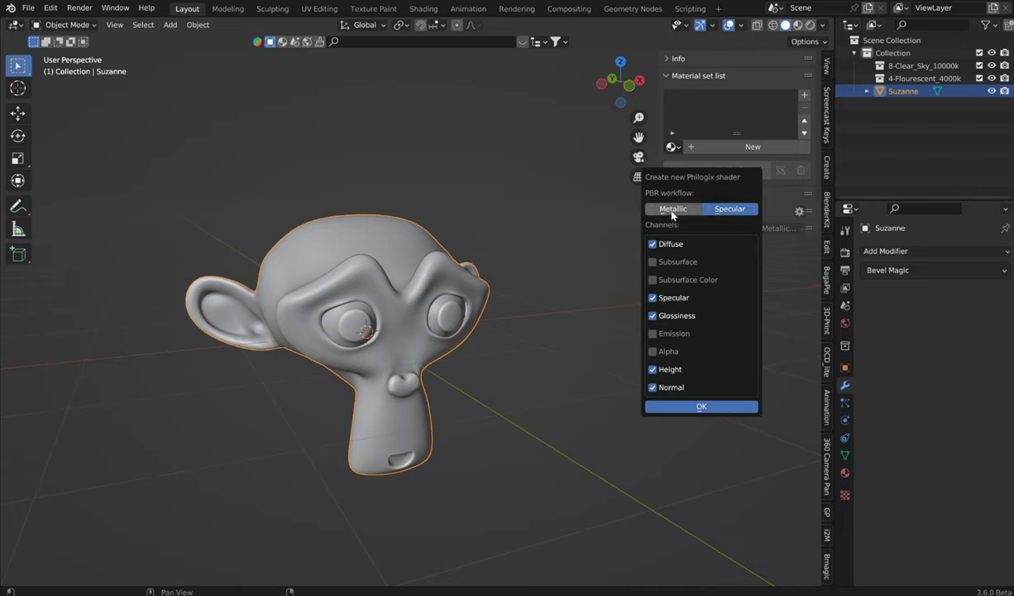
click(699, 208)
click(672, 209)
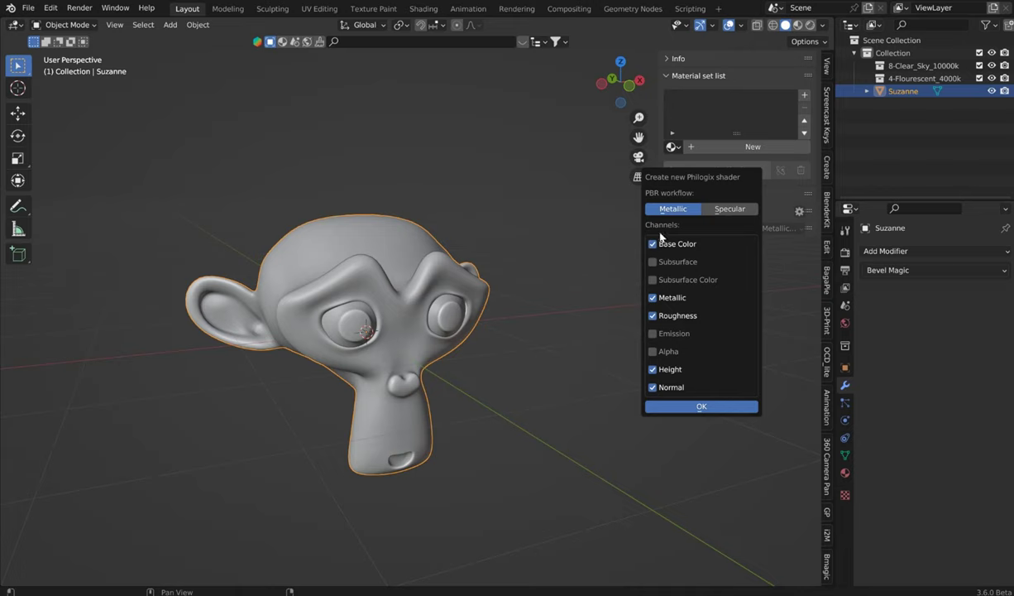
click(678, 406)
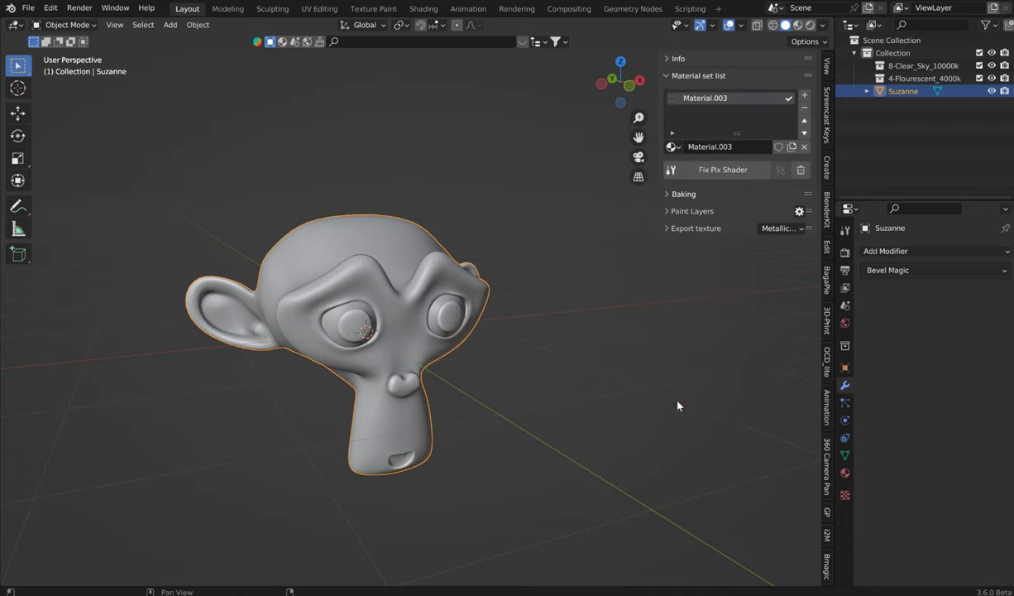
- Set the bake size to 2048, quality to 2 and bake device to GPU Compute
click(669, 197)
click(747, 242)
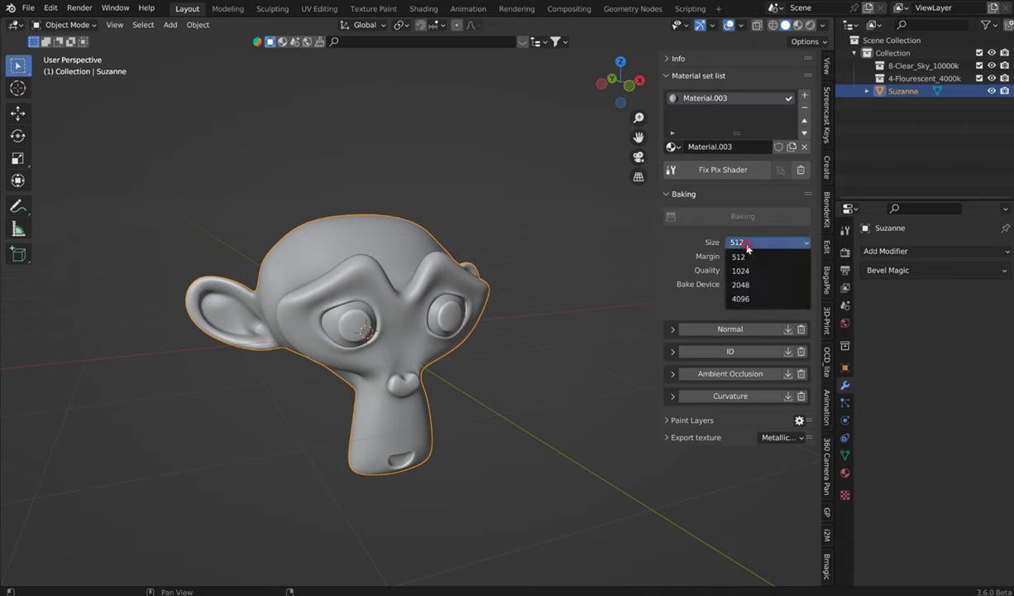
click(773, 286)
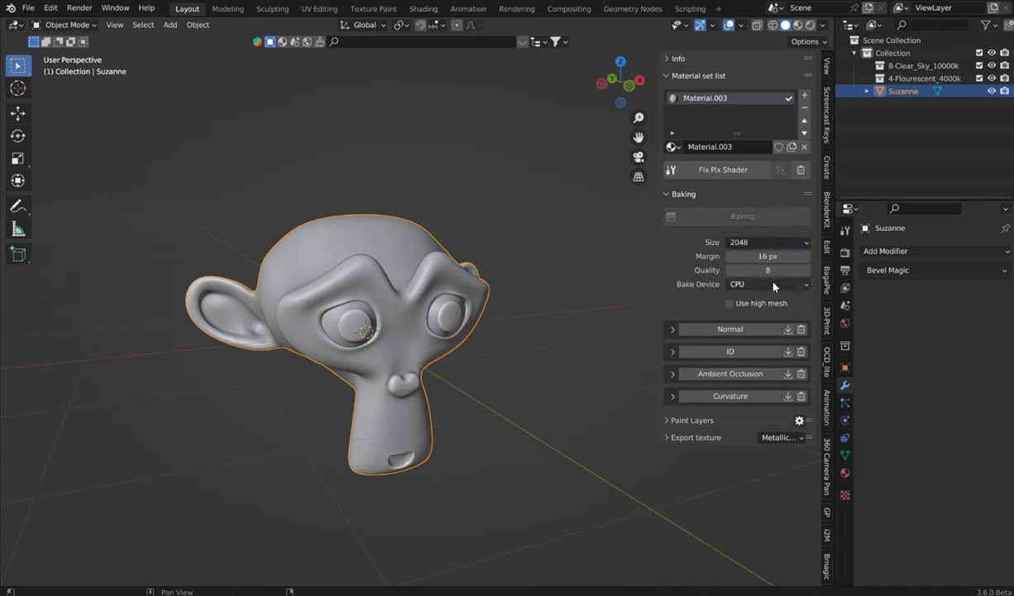
click(758, 271)
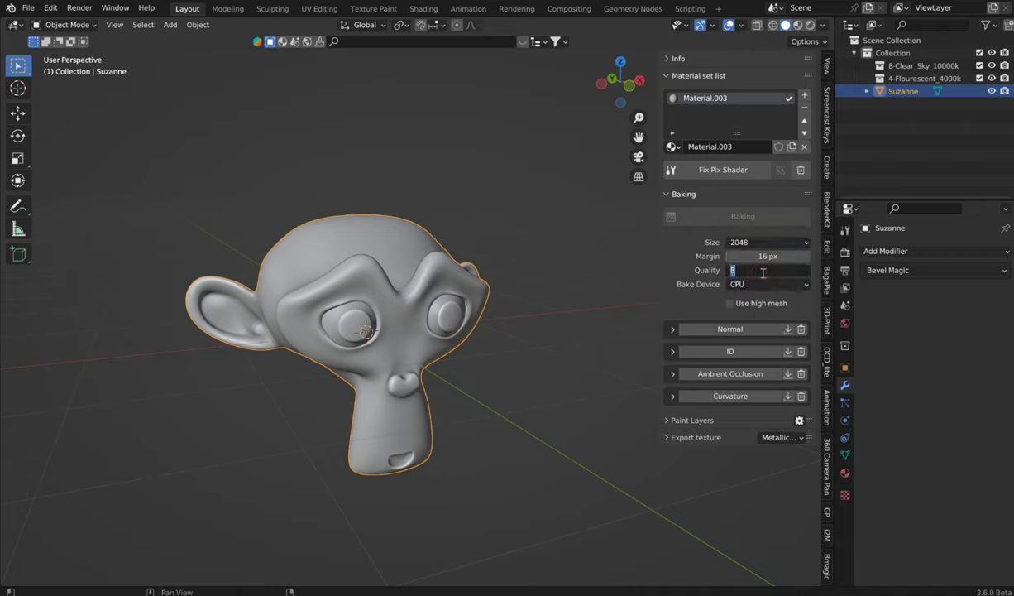
key(Return)
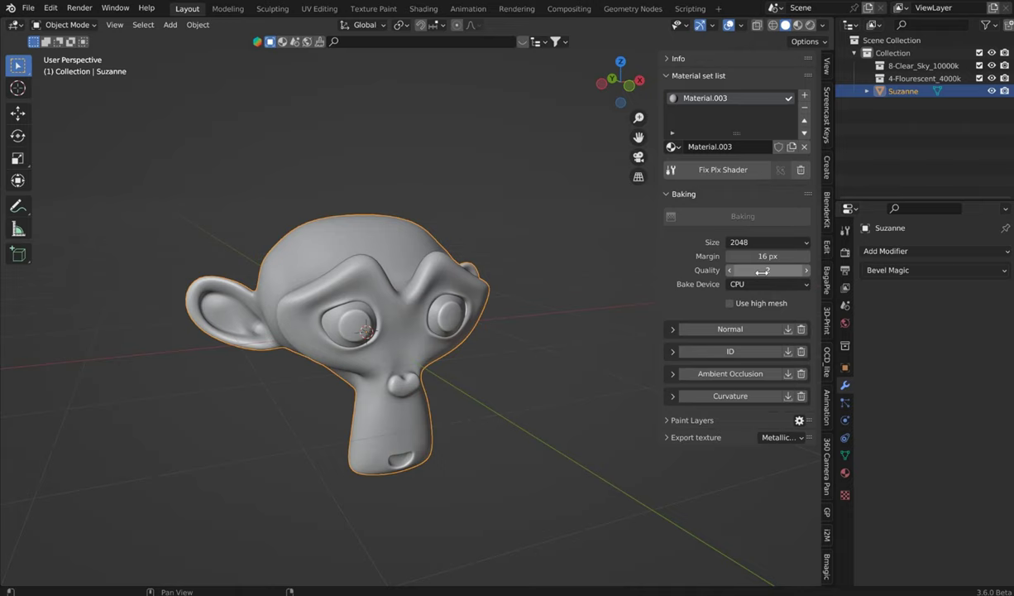
click(765, 284)
click(768, 316)
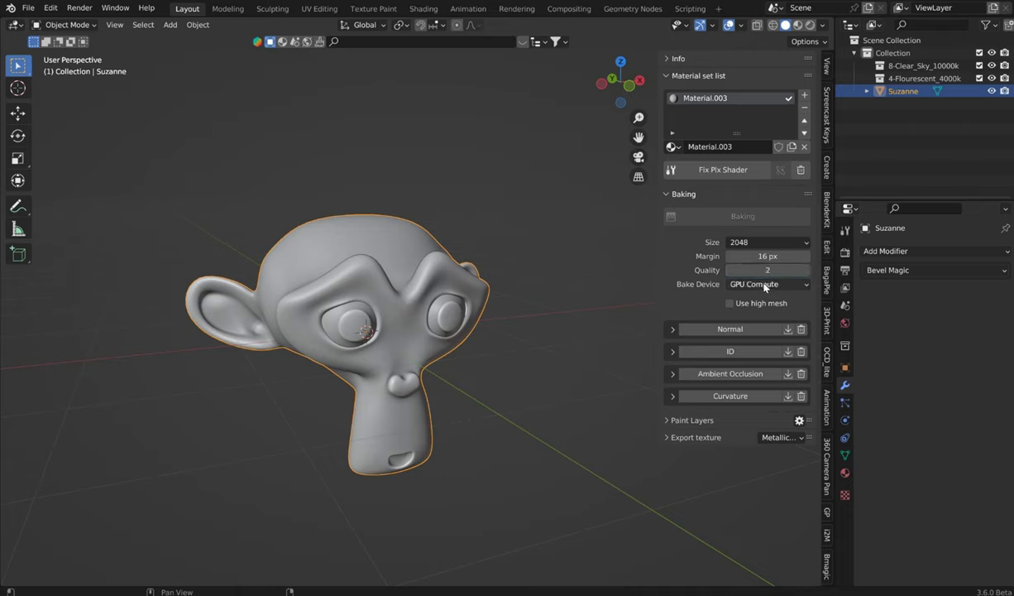
- Leave high-mesh baking off, enable the Normal map, and set ID colour source to Mesh Elements ID
click(728, 304)
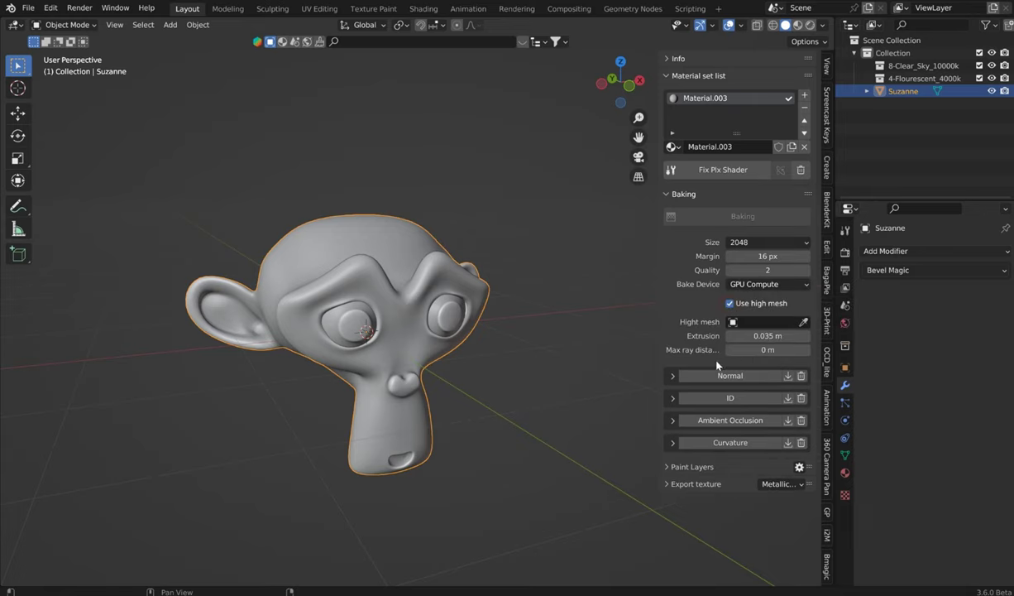
click(730, 304)
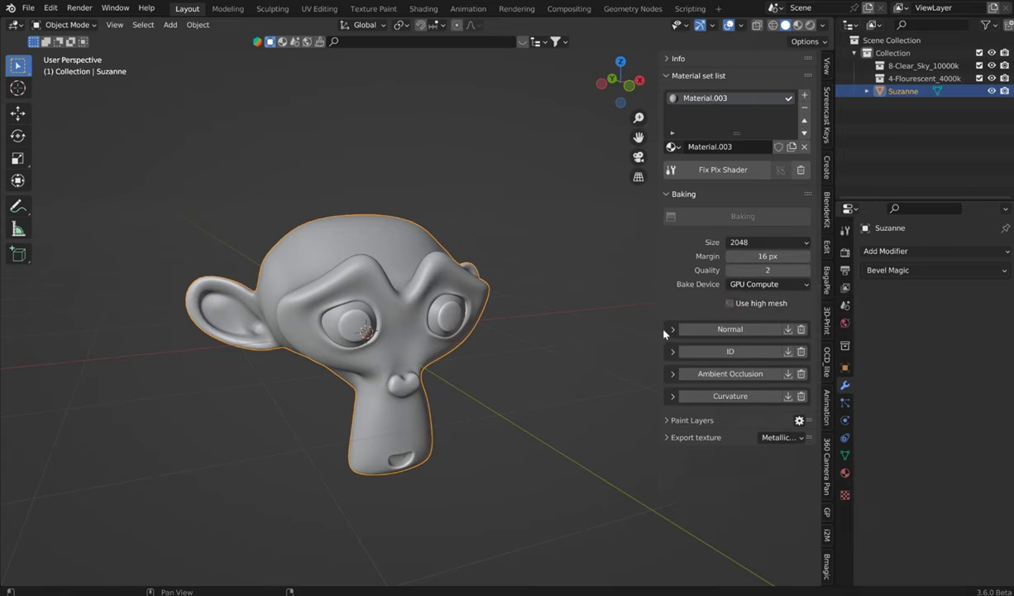
click(719, 329)
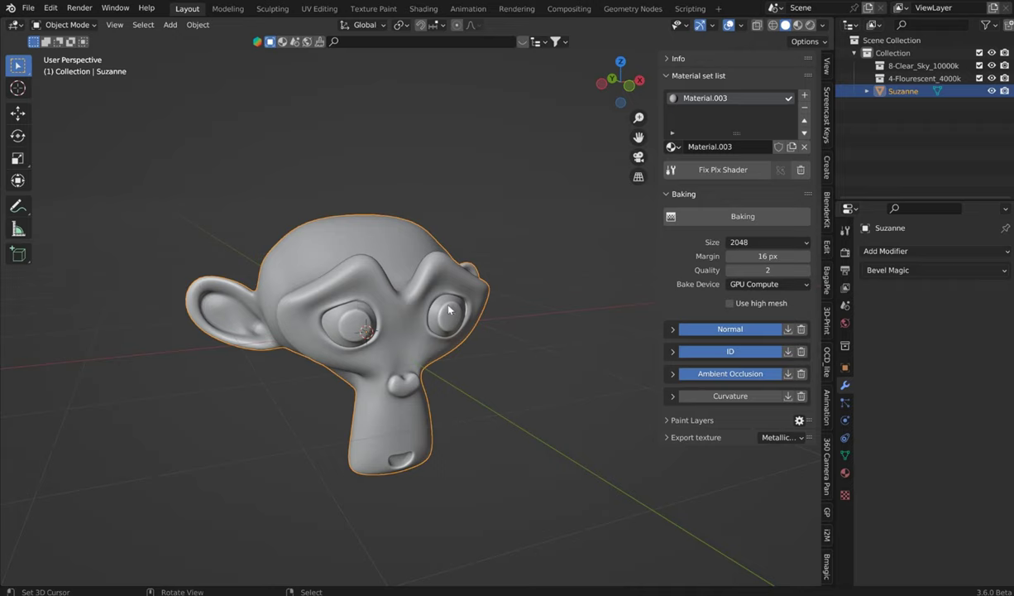
click(674, 351)
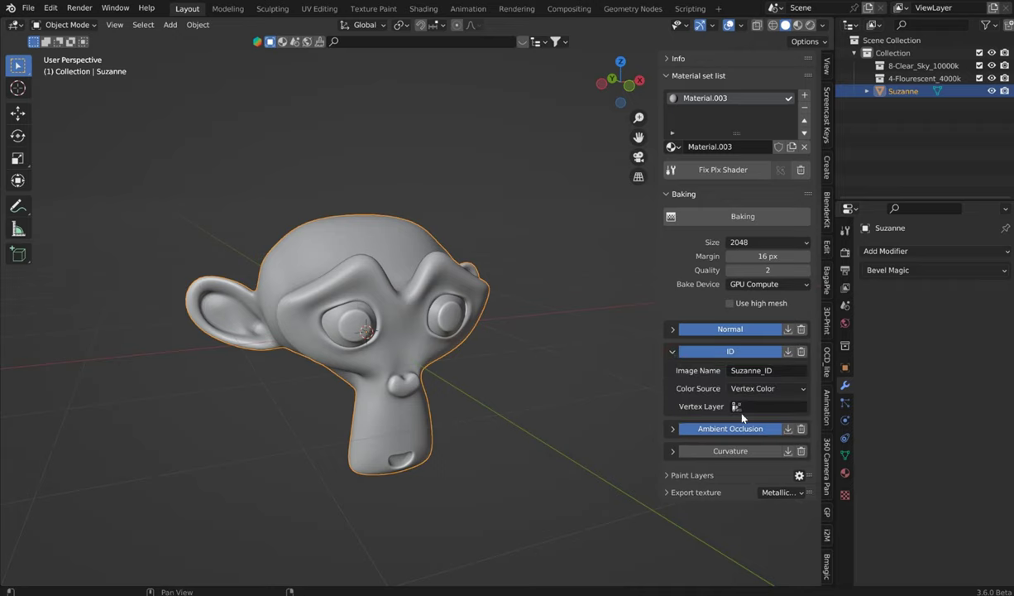
click(776, 391)
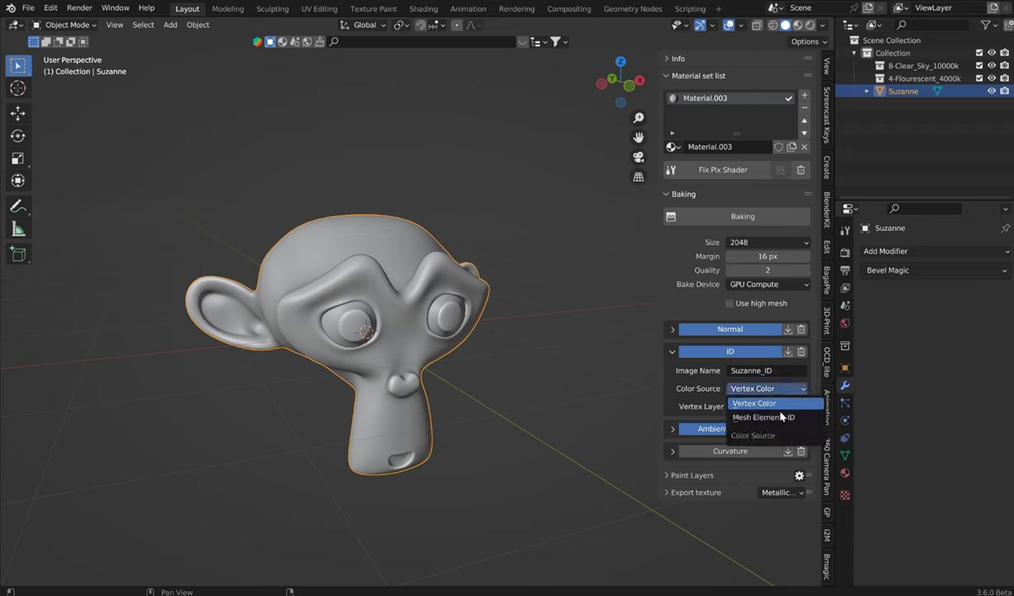
click(781, 420)
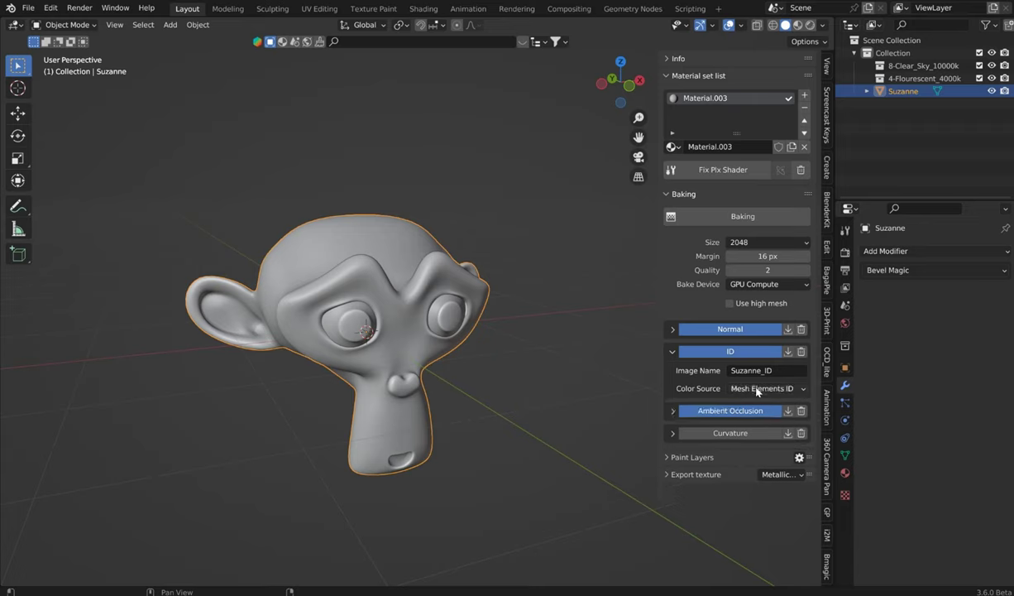
click(673, 351)
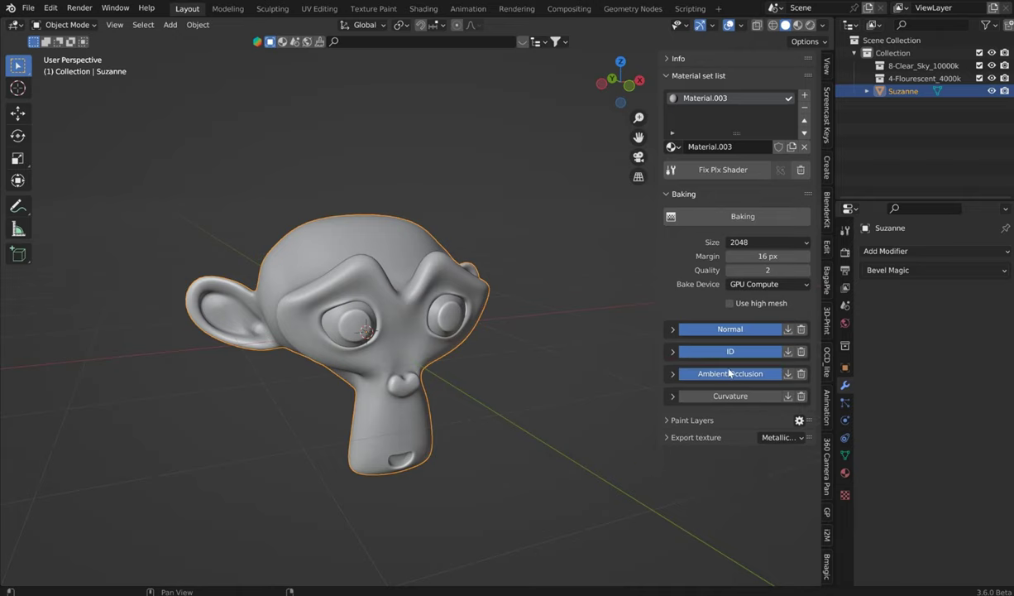
- Switch to Material Preview shading and bake Suzanne's Normal, ID and Ambient Occlusion maps
click(797, 26)
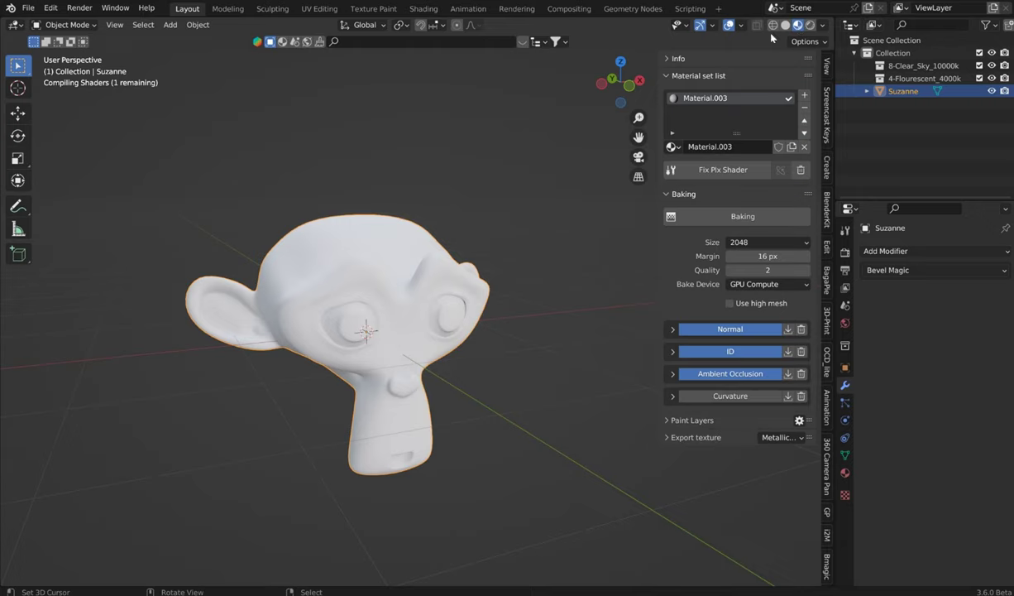
mouse_move(407, 269)
middle_down()
mouse_move(429, 265)
mouse_move(416, 269)
middle_up()
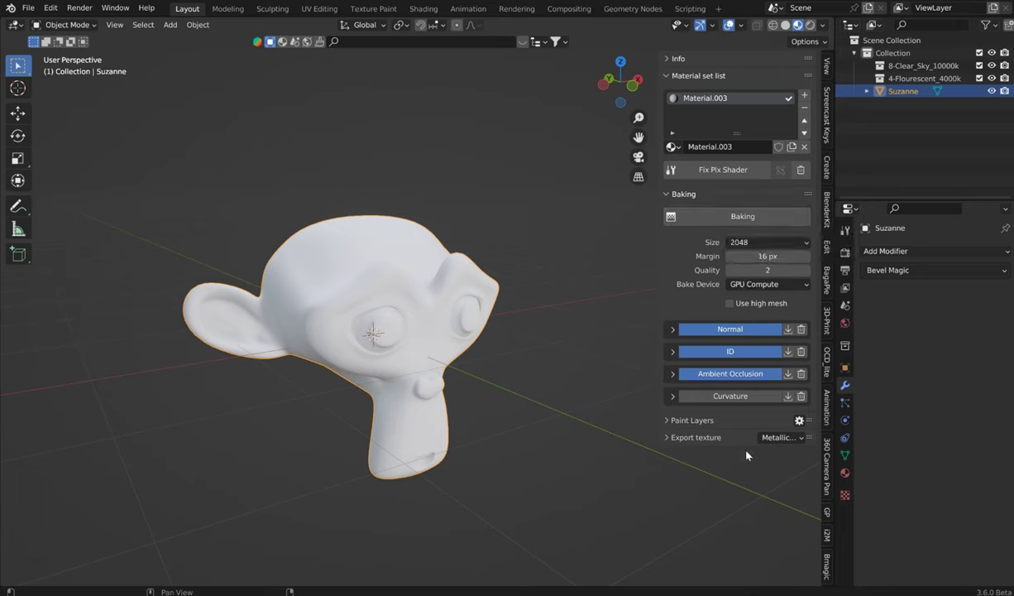
click(741, 216)
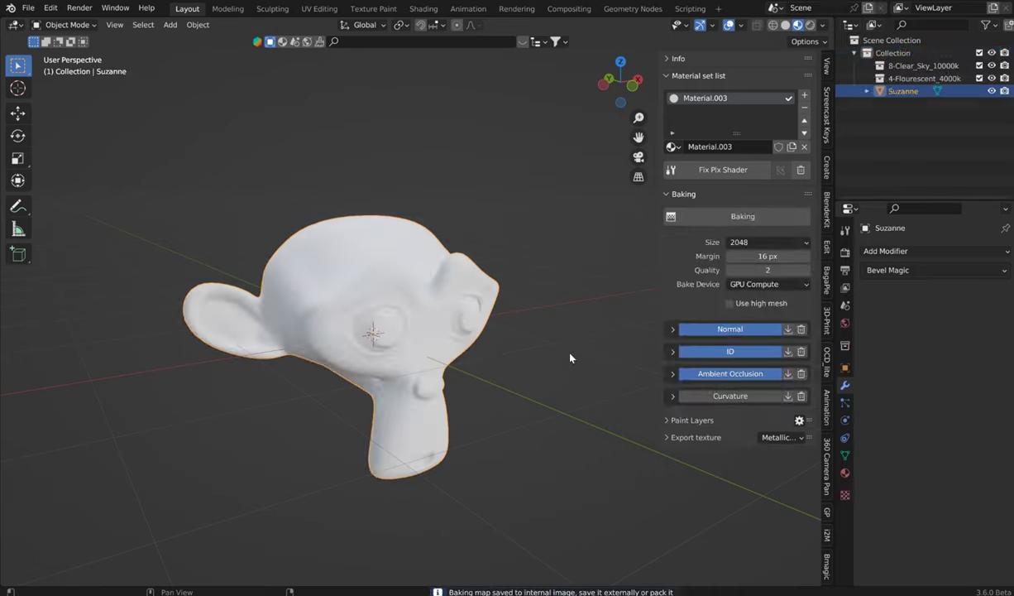
- Expand Paint Layers and set View Mode to ID, showing a blue body with green and red eyes
click(668, 194)
click(674, 211)
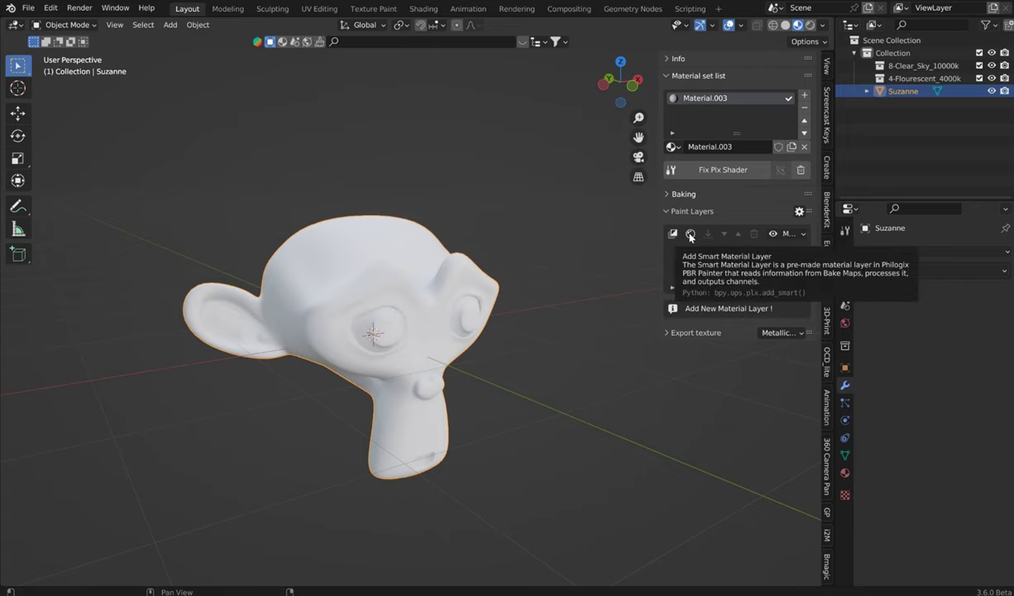
middle_drag(645, 273, 474, 262)
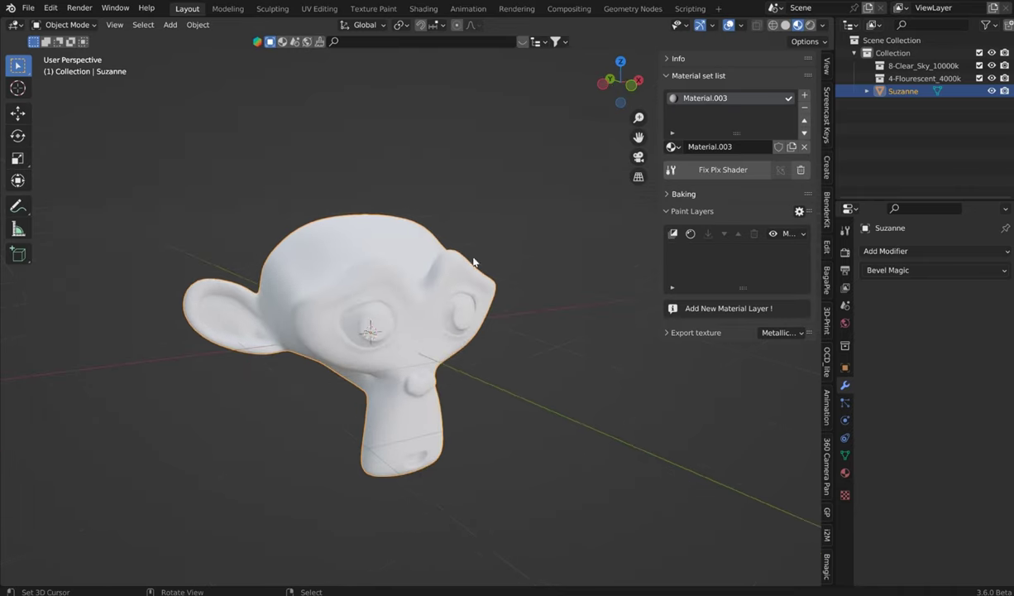
click(790, 234)
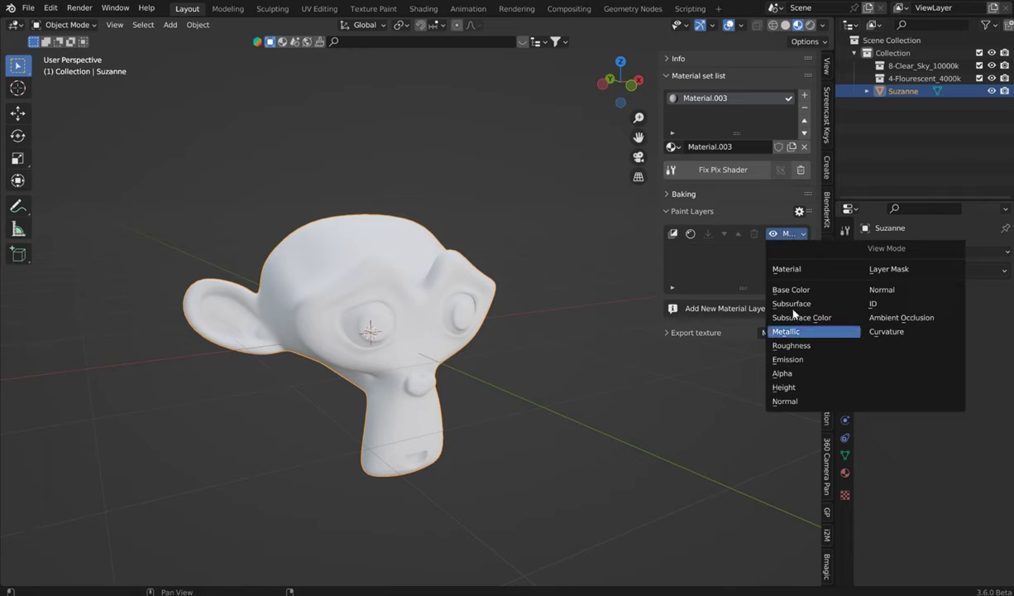
click(889, 305)
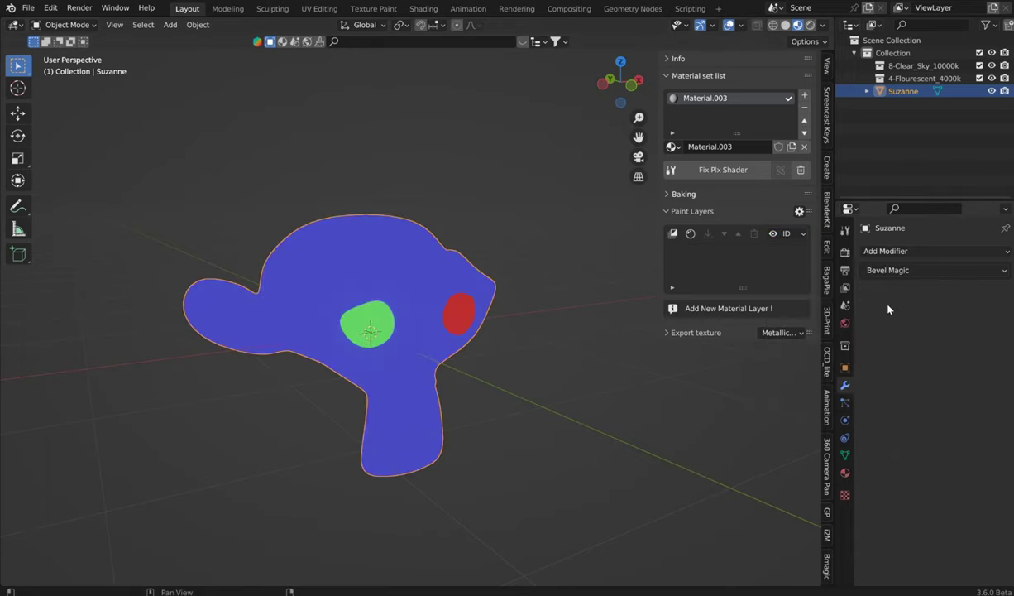
middle_drag(438, 323, 462, 301)
scroll(496, 294, up, 1)
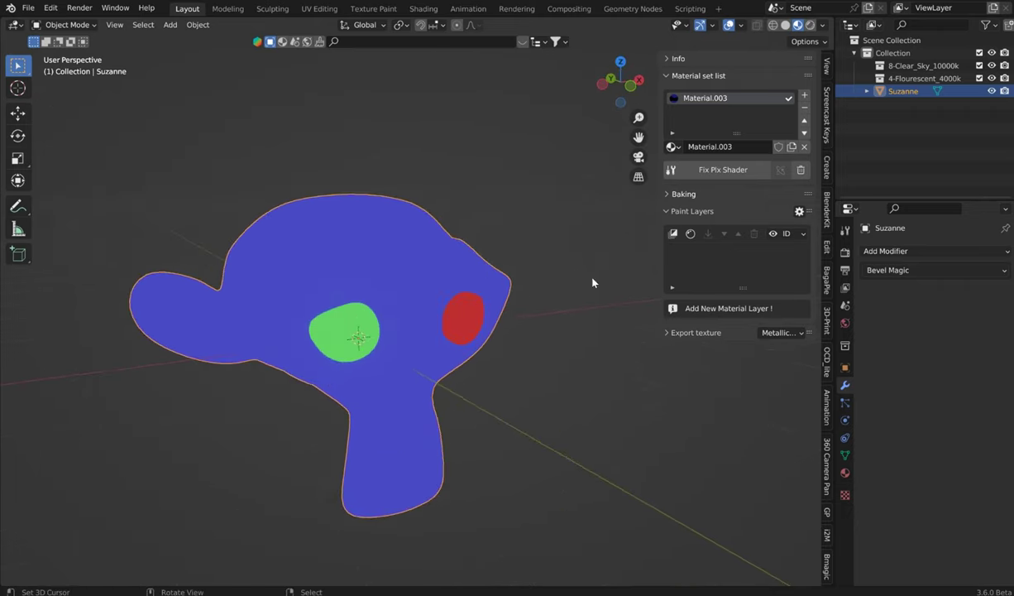
- Preview Suzanne in the Base Color, Material and Ambient Occlusion view modes
click(802, 233)
click(790, 290)
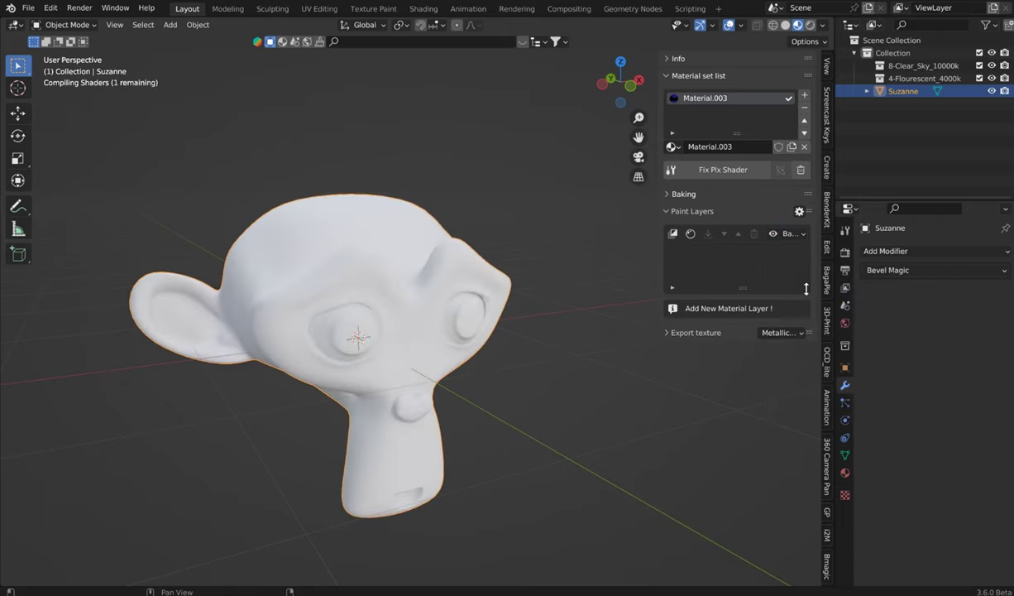
click(794, 234)
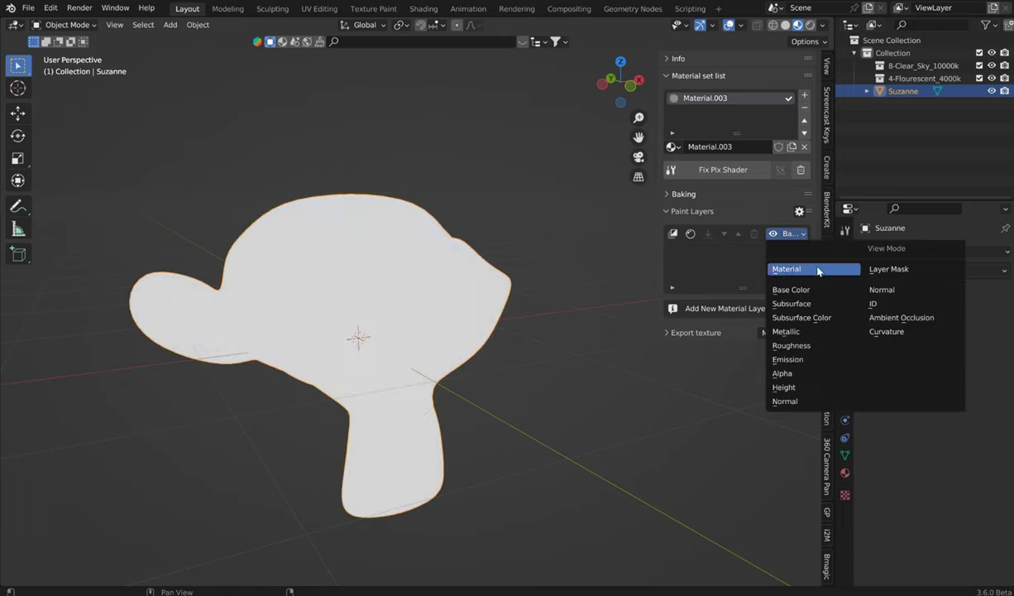
click(811, 269)
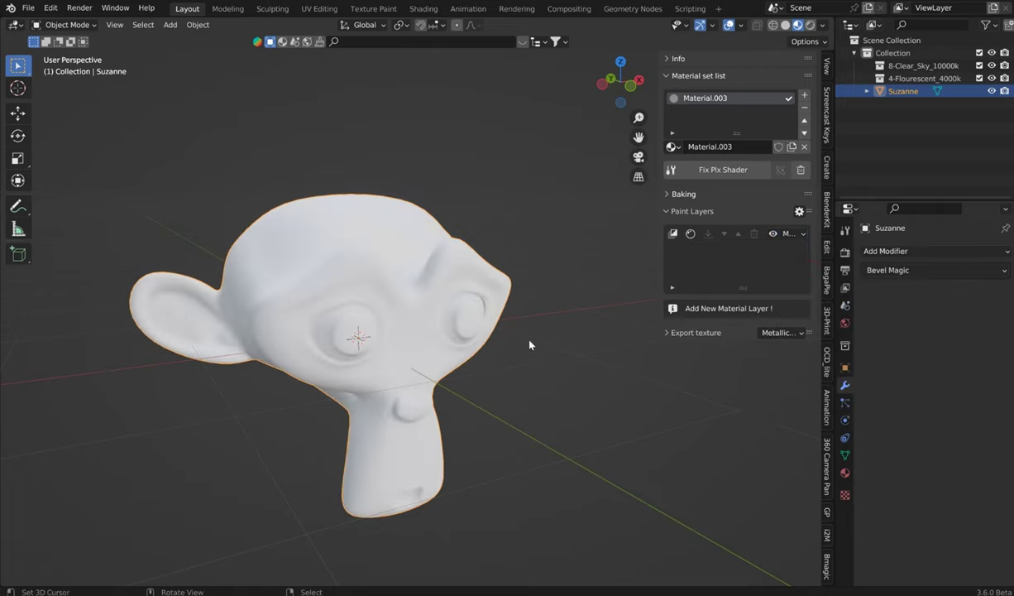
click(786, 233)
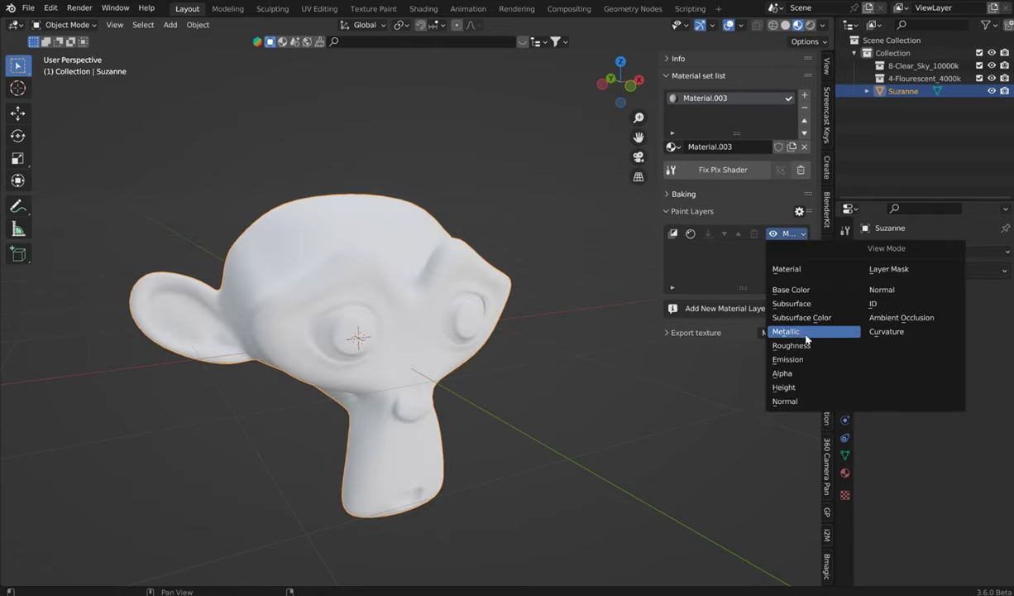
click(862, 319)
scroll(435, 319, up, 7)
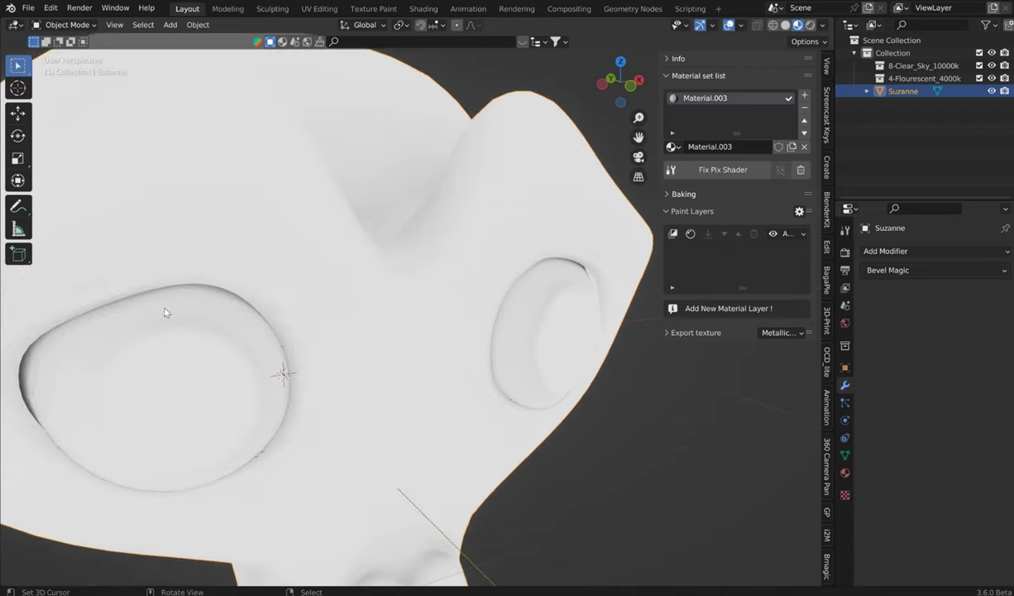
scroll(217, 341, down, 6)
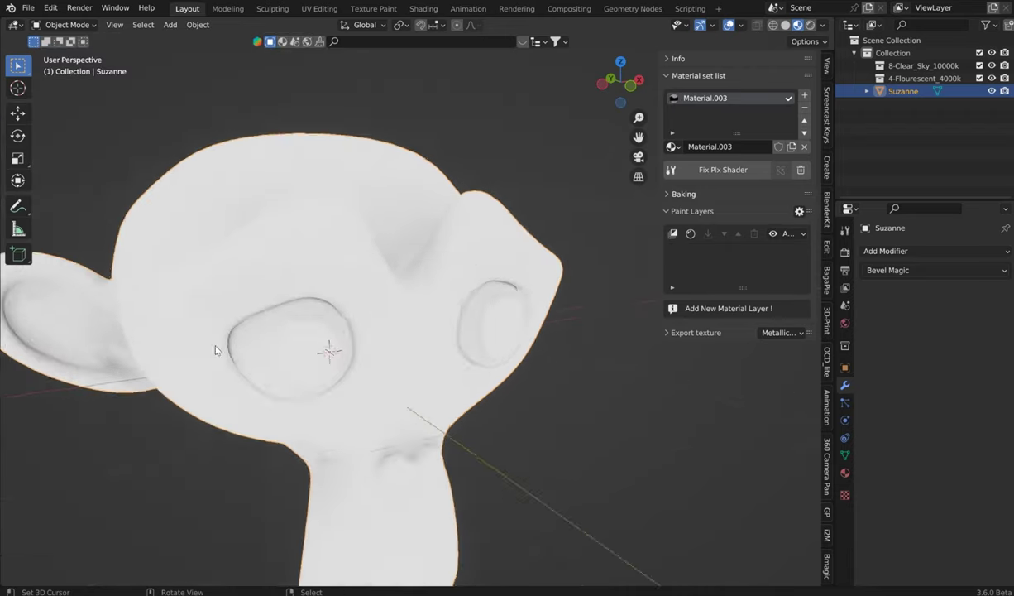
- Orbit around Suzanne and switch the paint layers view mode back to Material
middle_drag(219, 347, 26, 332)
middle_drag(369, 368, 338, 473)
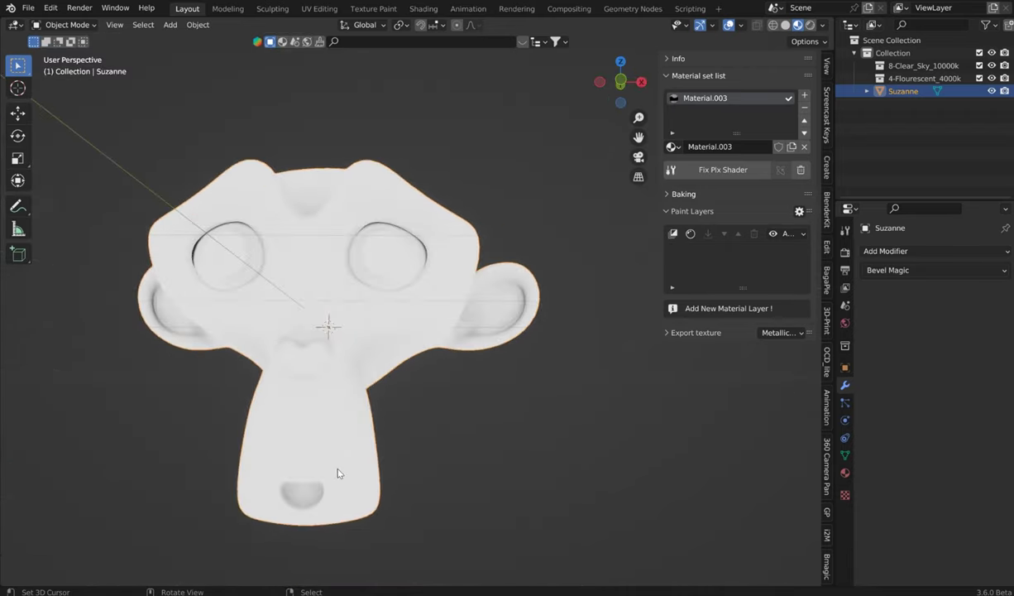
middle_drag(332, 253, 513, 246)
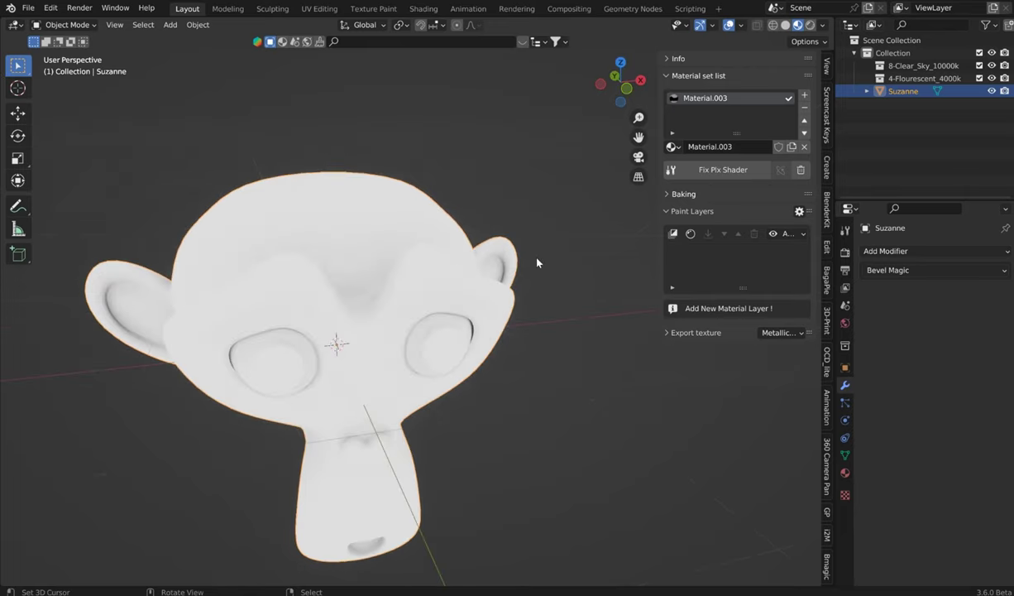
click(800, 236)
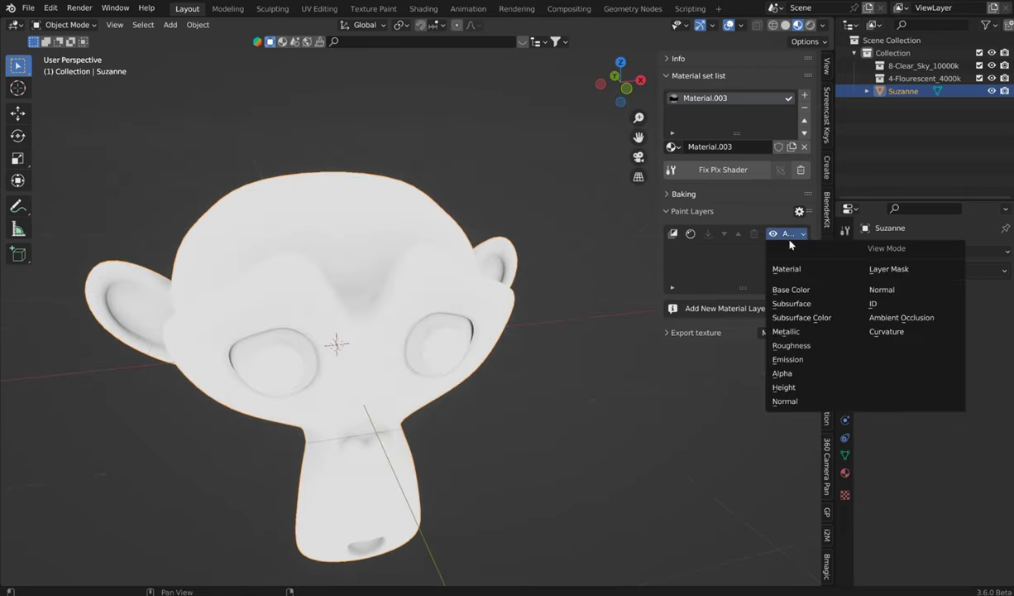
click(752, 259)
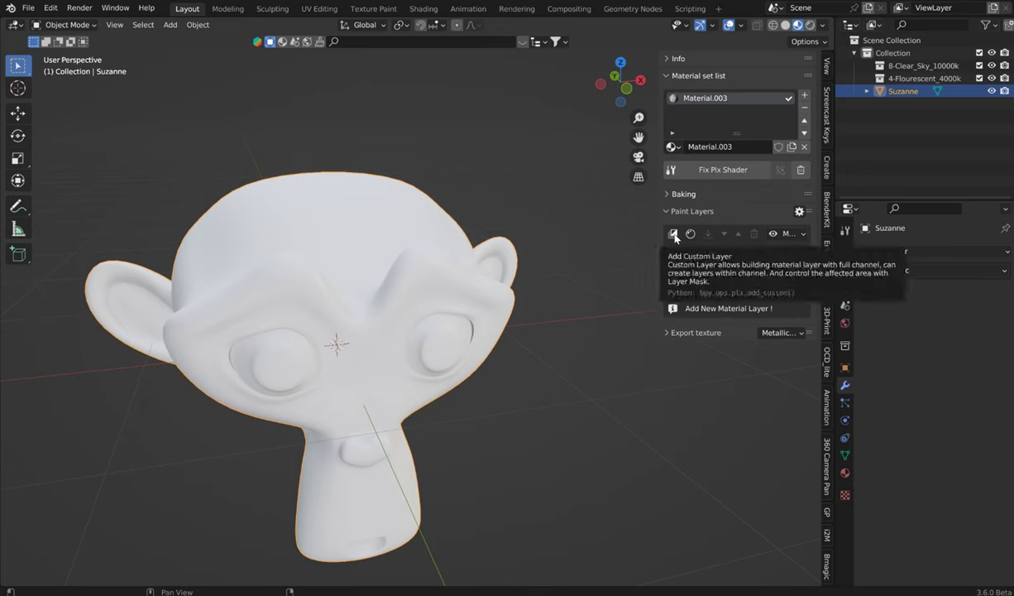
- Add a custom material layer, Material 0, and select its Base Color channel
click(674, 235)
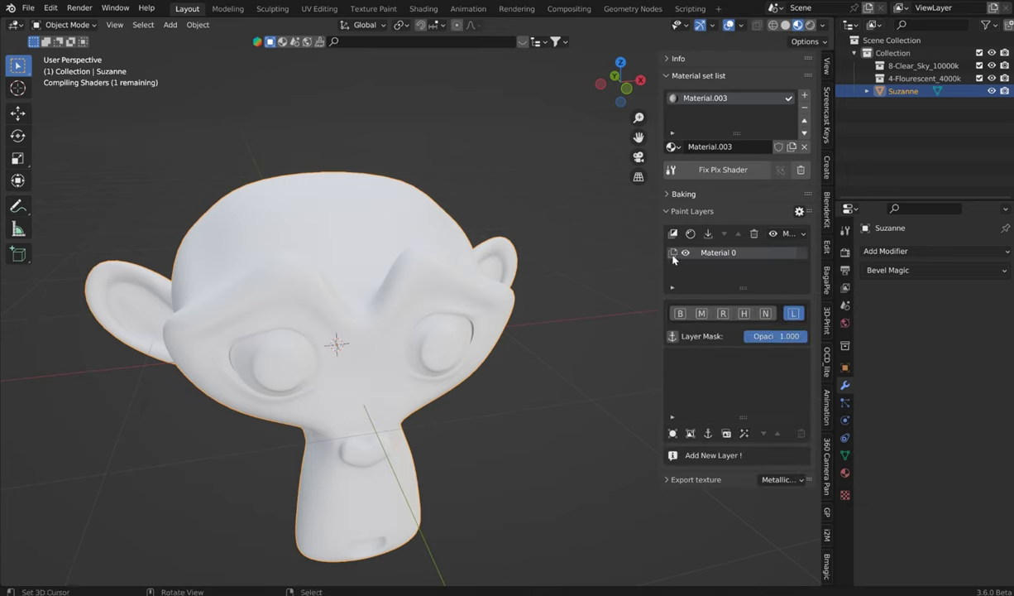
click(680, 313)
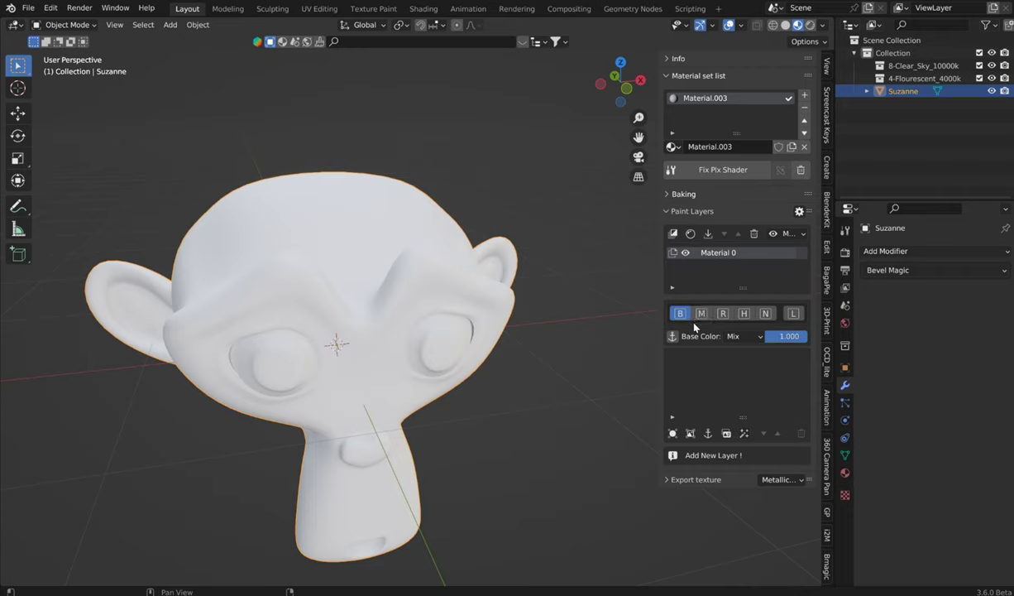
click(753, 233)
key(ctrl+z)
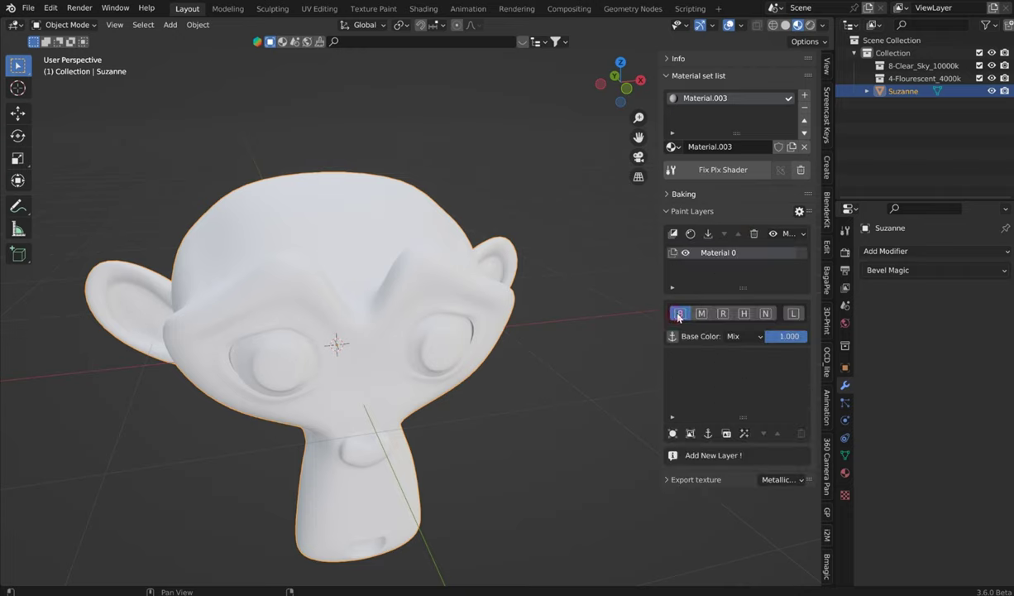
- Add a surface layer to Base Color and set its colour value to 0, pure black
click(674, 434)
scroll(675, 436, down, 3)
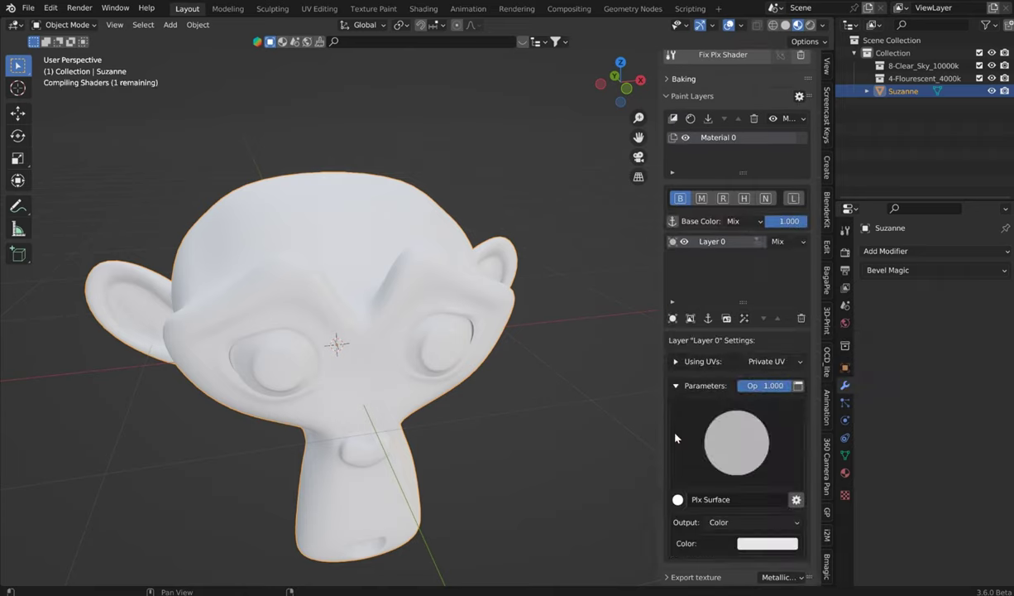
click(679, 499)
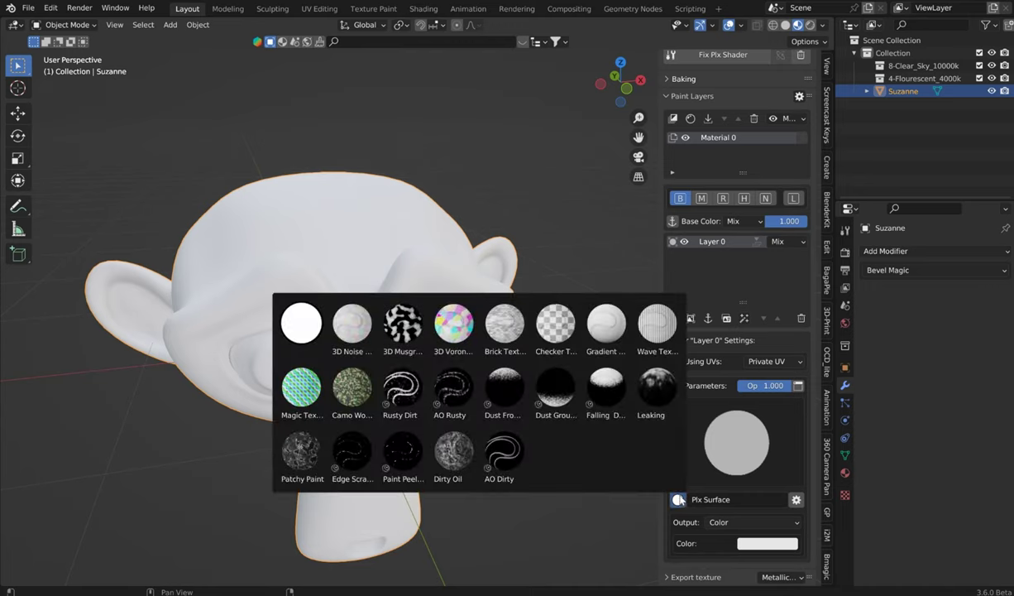
click(766, 544)
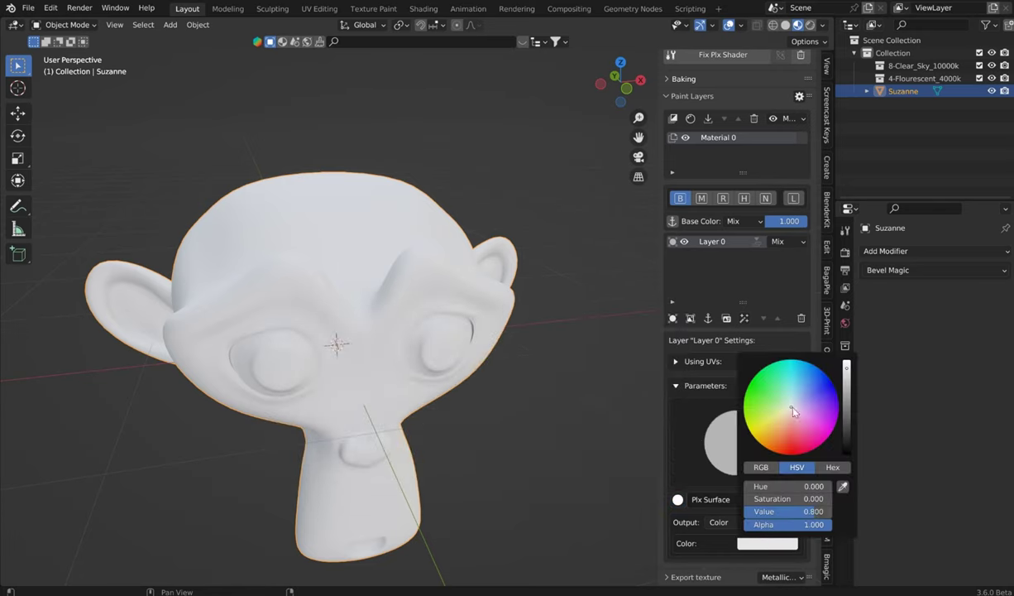
mouse_move(793, 411)
mouse_down()
mouse_move(759, 431)
mouse_move(817, 430)
mouse_move(775, 392)
mouse_move(790, 409)
mouse_up()
drag(847, 367, 846, 452)
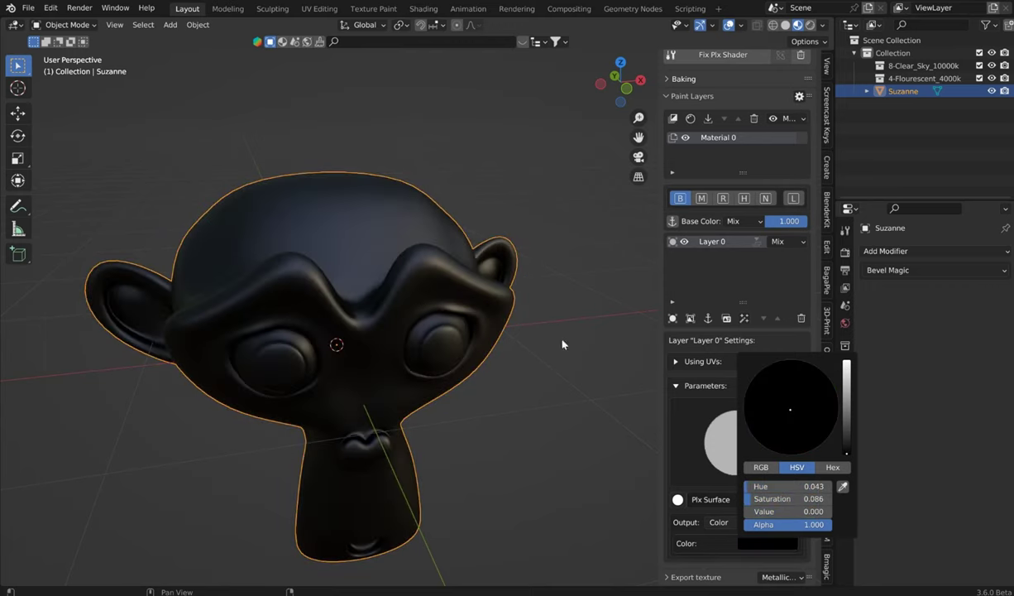
- Inspect the black finish, then add Material 1 above Material 0
middle_drag(330, 335, 249, 193)
middle_drag(430, 256, 528, 333)
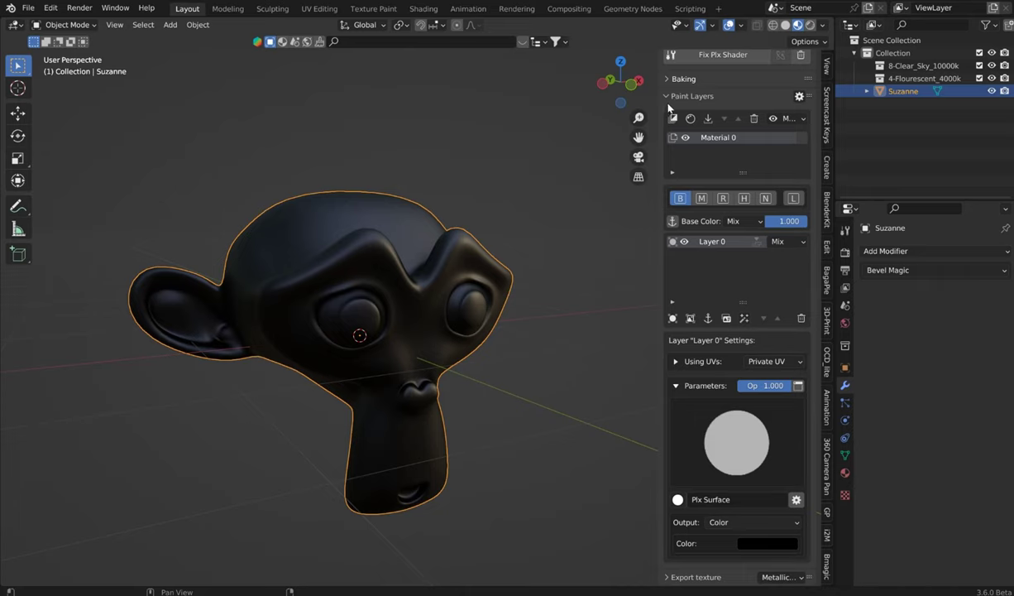
middle_drag(587, 128, 530, 199)
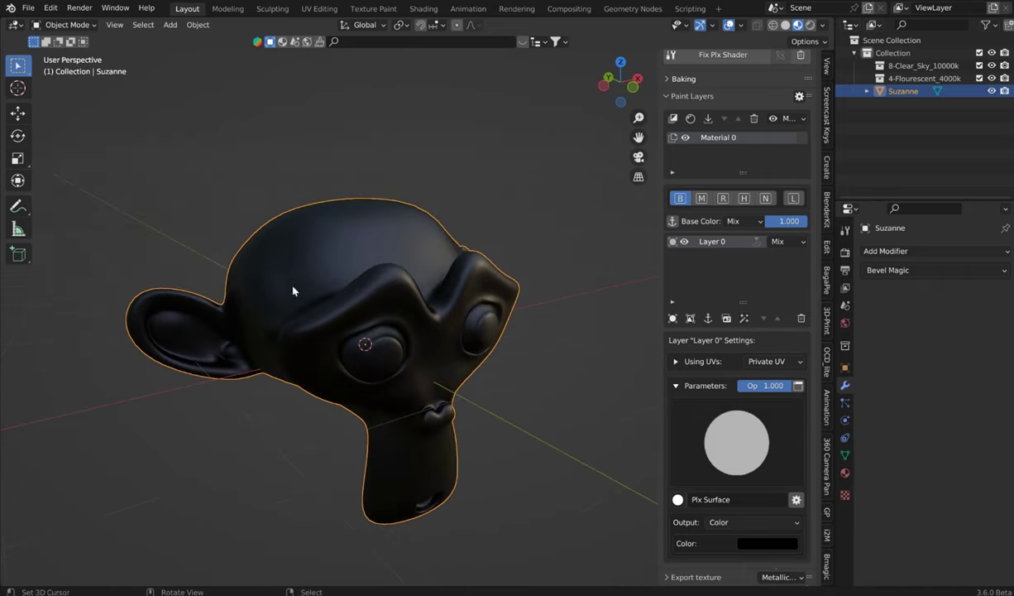
click(674, 118)
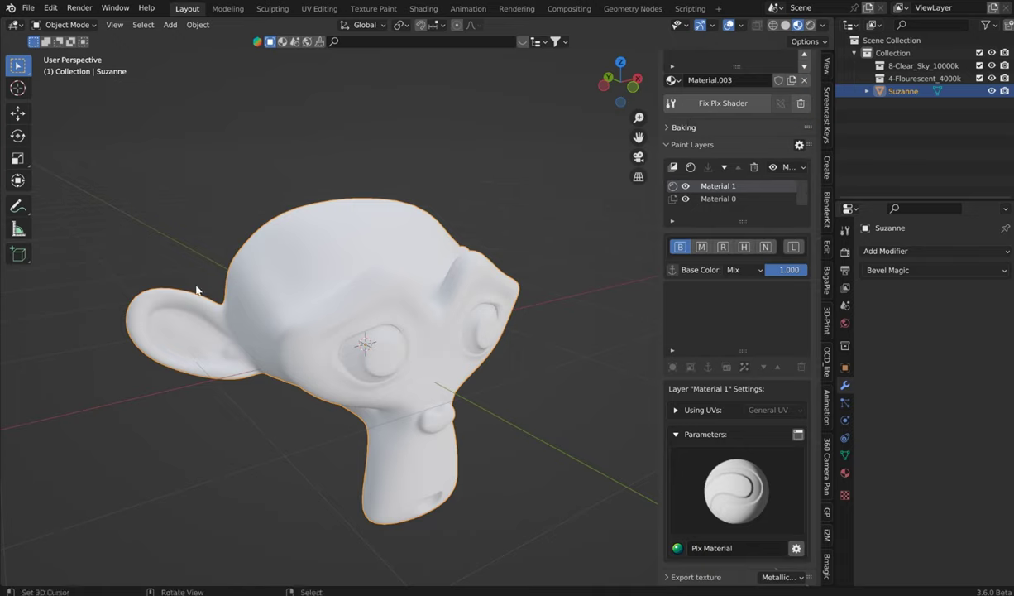
- Apply the Aluminium Pure preset to the Material 1 layer and view Suzanne from the front
click(678, 549)
click(299, 374)
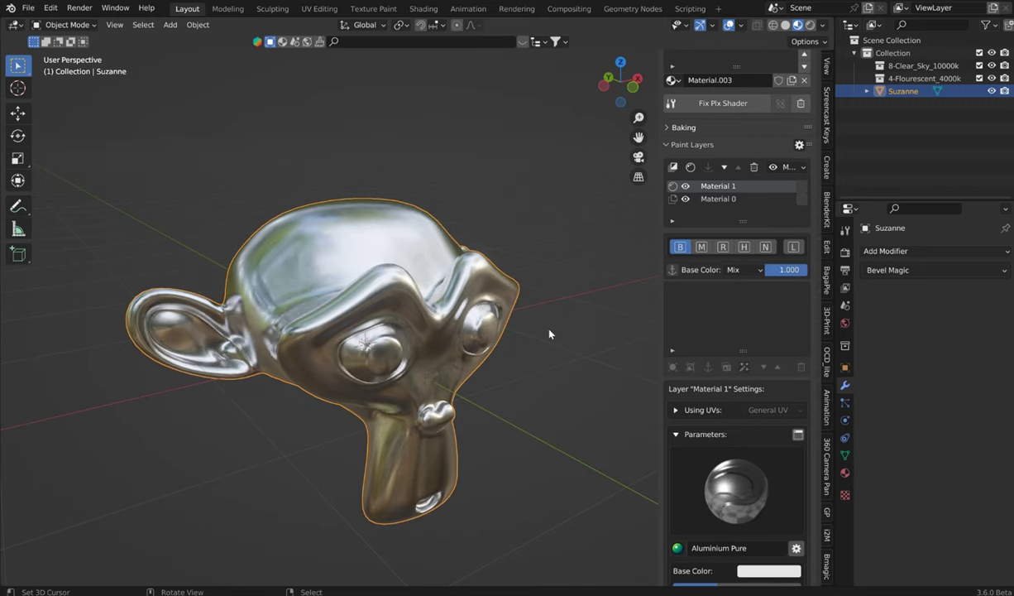
scroll(557, 334, up, 1)
middle_drag(556, 334, 219, 131)
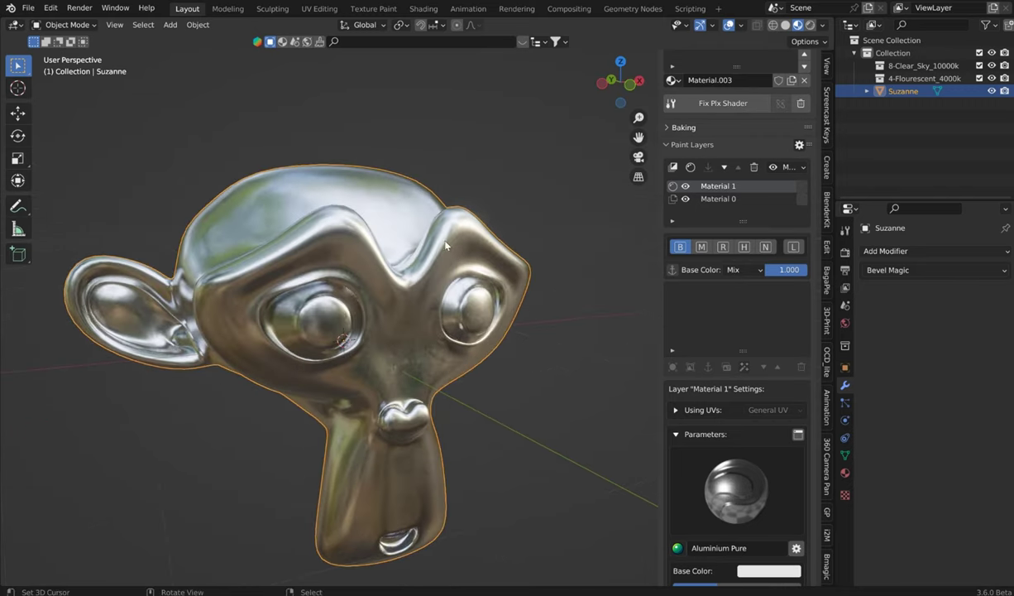
key(t)
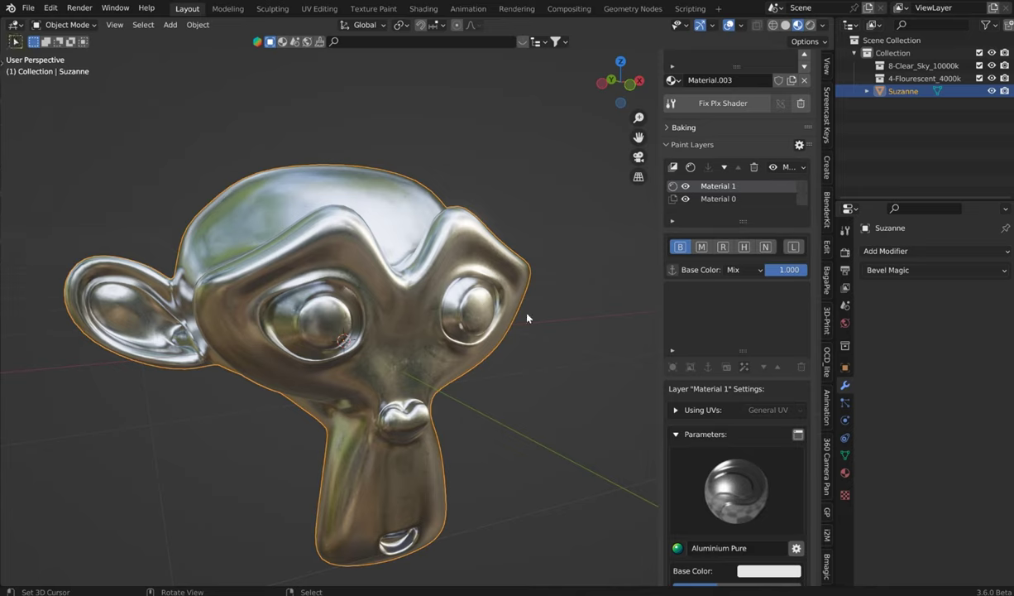
mouse_move(785, 270)
mouse_down()
mouse_move(736, 269)
mouse_move(804, 273)
mouse_up()
scroll(713, 326, down, 2)
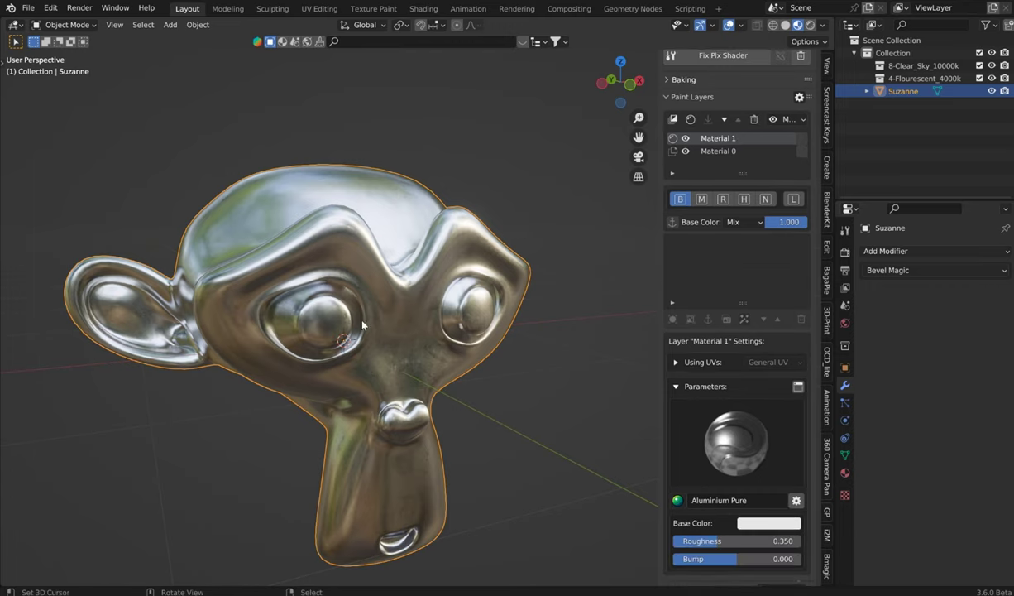
middle_drag(346, 306, 439, 329)
scroll(740, 373, down, 1)
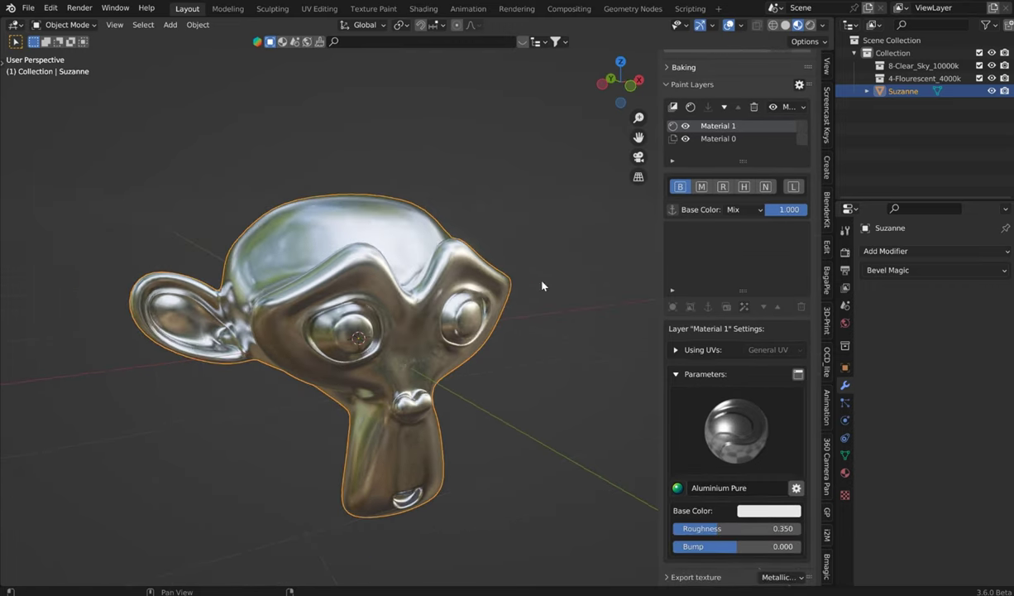
- Visit the Texture Paint workspace, swap the brush colours and back, then return to Layout
click(362, 9)
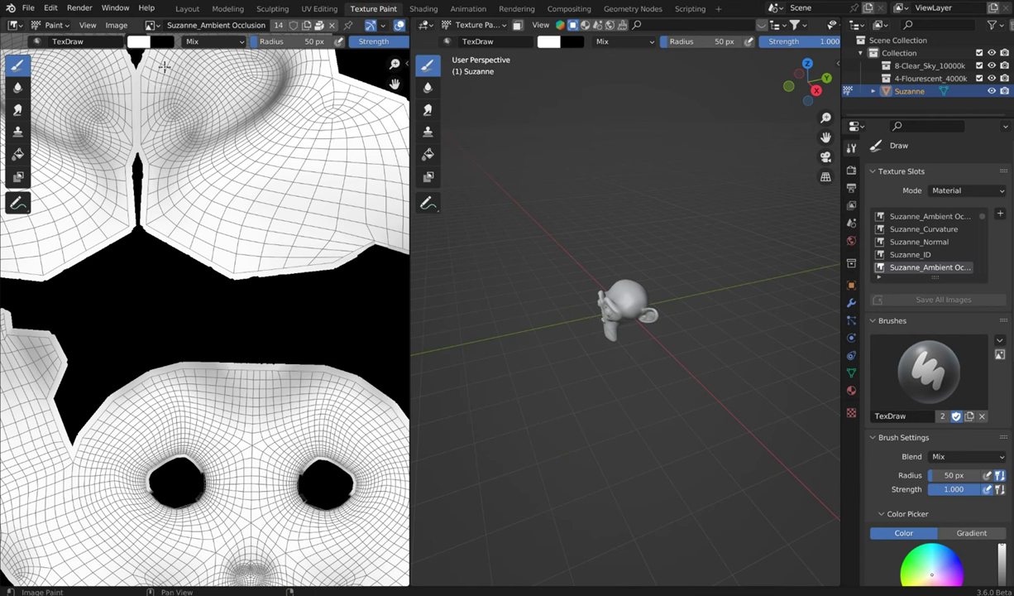
key(x)
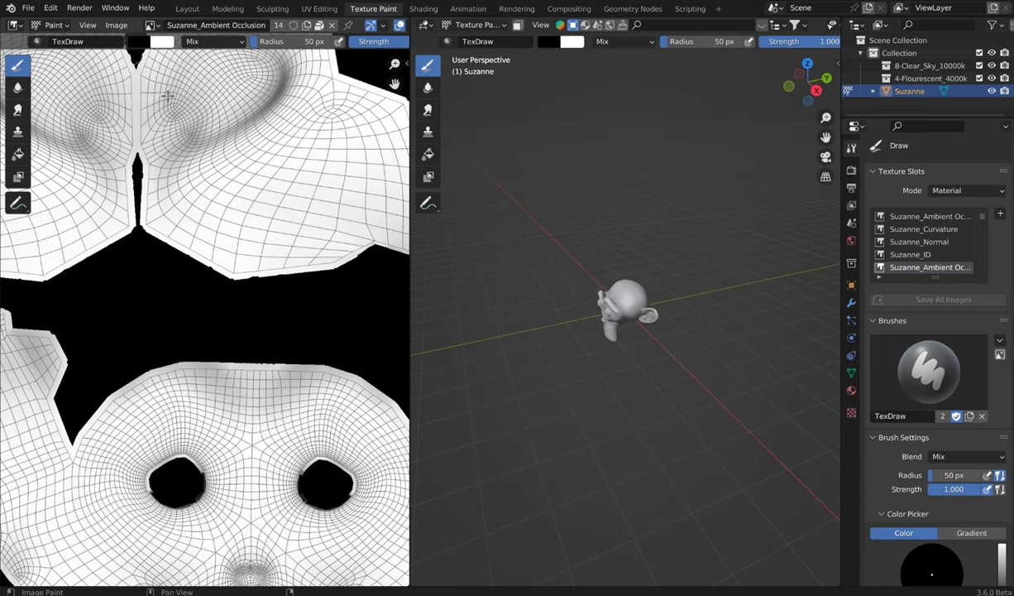
key(x)
key(x)
key(x)
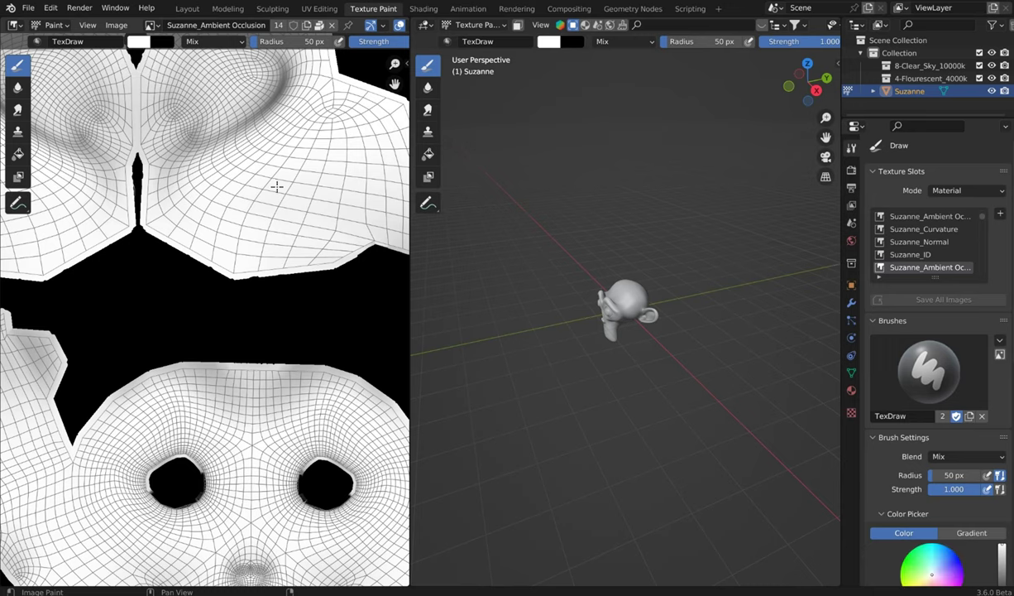
click(185, 9)
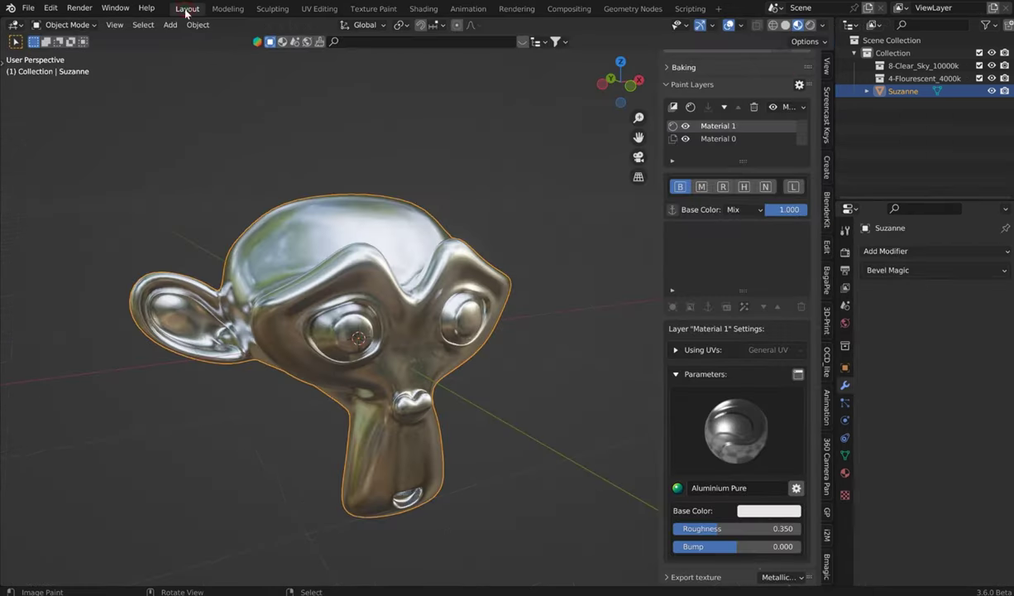
scroll(468, 357, up, 1)
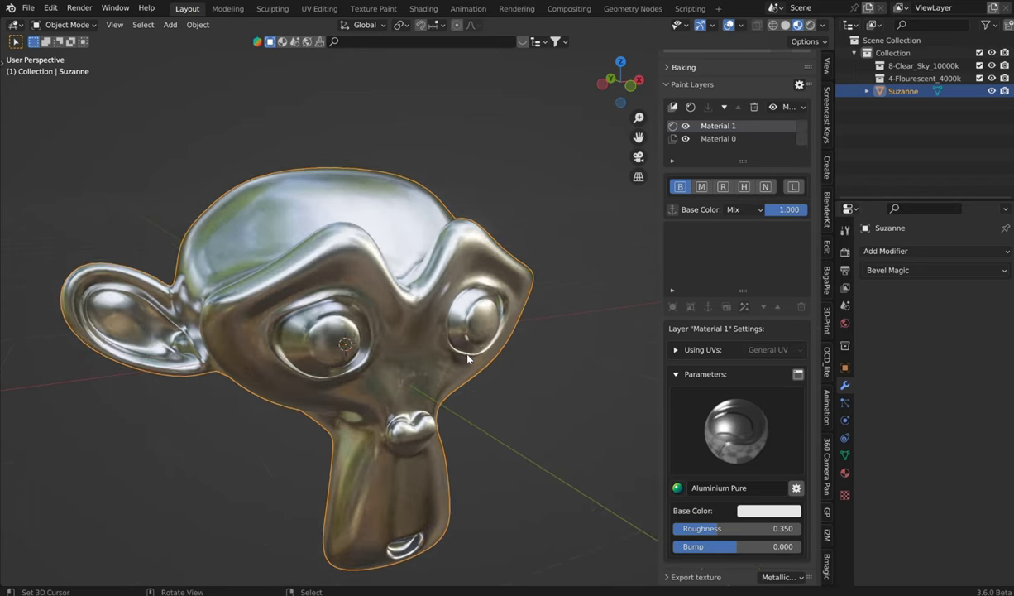
mouse_move(426, 366)
middle_down()
mouse_move(412, 333)
mouse_move(433, 346)
mouse_move(447, 331)
mouse_move(430, 347)
middle_up()
scroll(434, 347, down, 2)
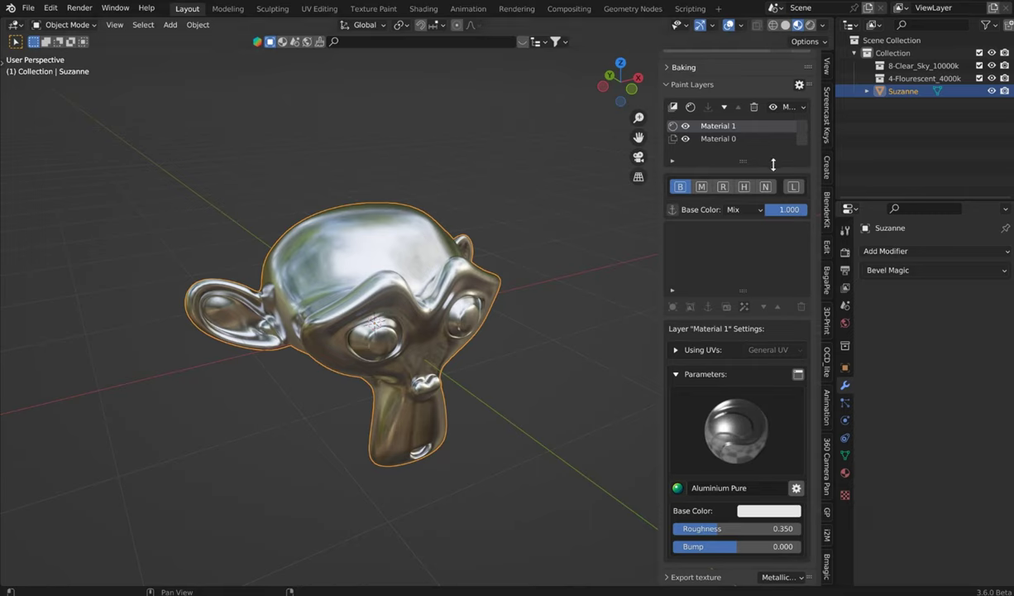
- Switch Material 1 to its layer mask channel and add an ID mask layer, Layer 0
click(794, 188)
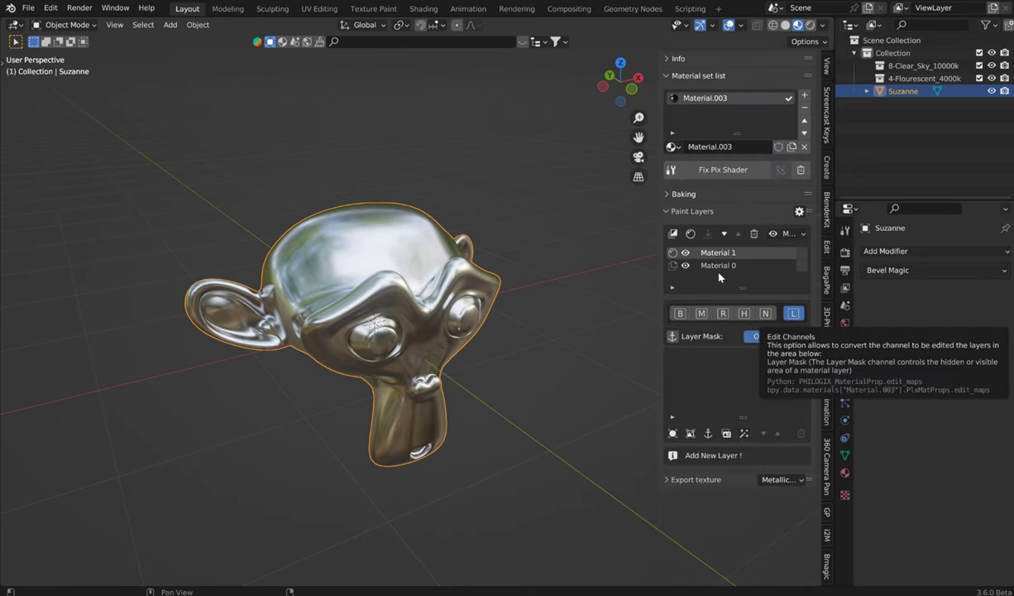
click(727, 434)
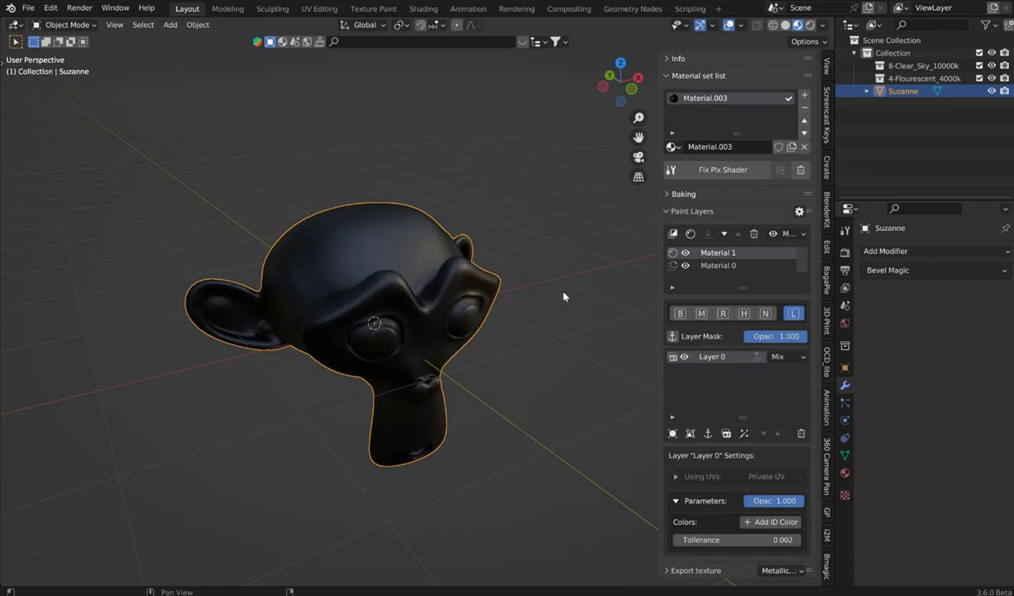
scroll(431, 327, down, 3)
scroll(454, 309, up, 8)
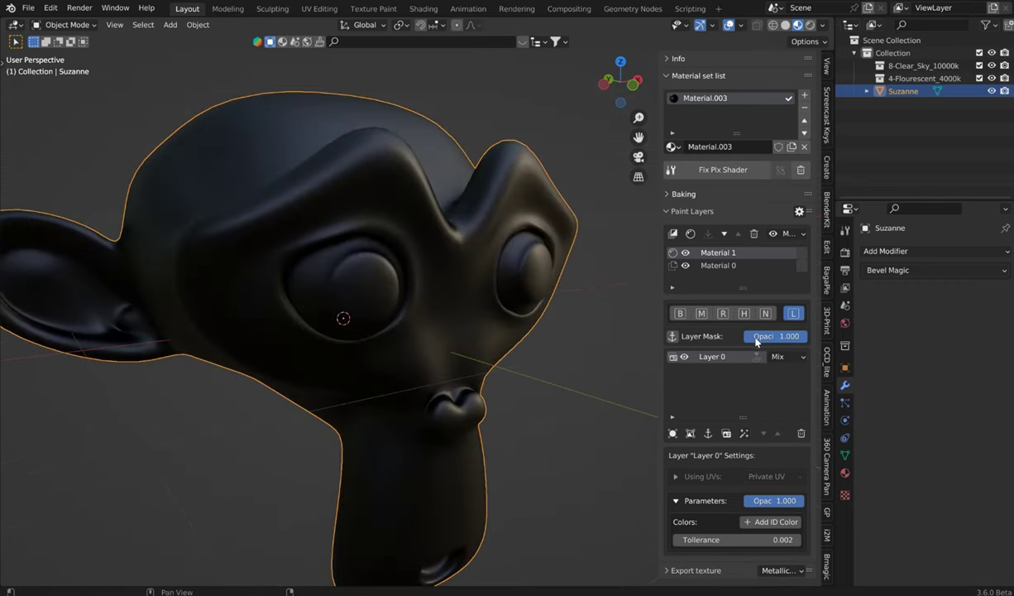
- Switch View Mode to ID and sample the red eye into a new ID colour entry
click(803, 234)
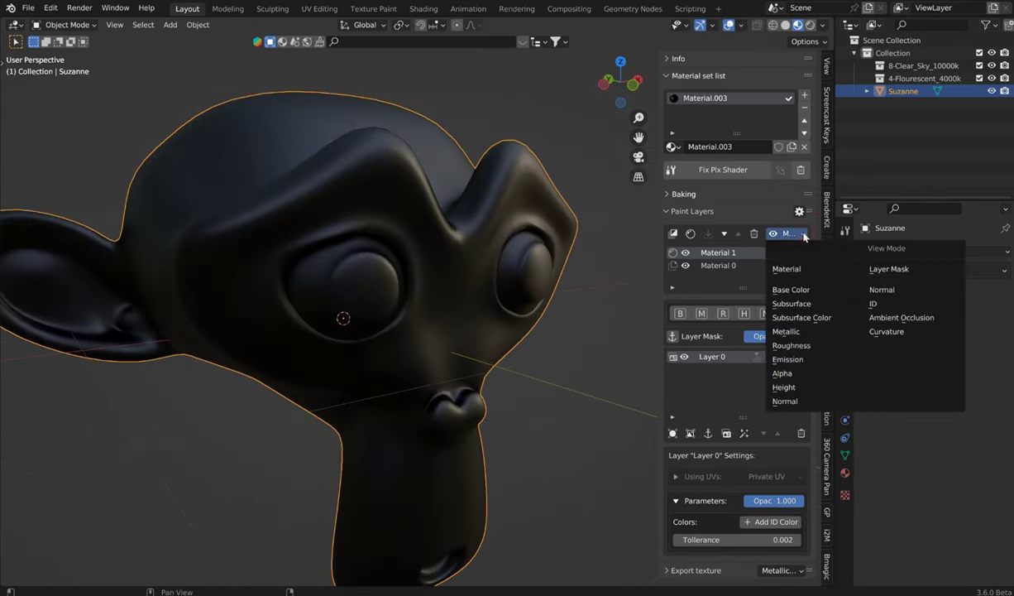
click(889, 306)
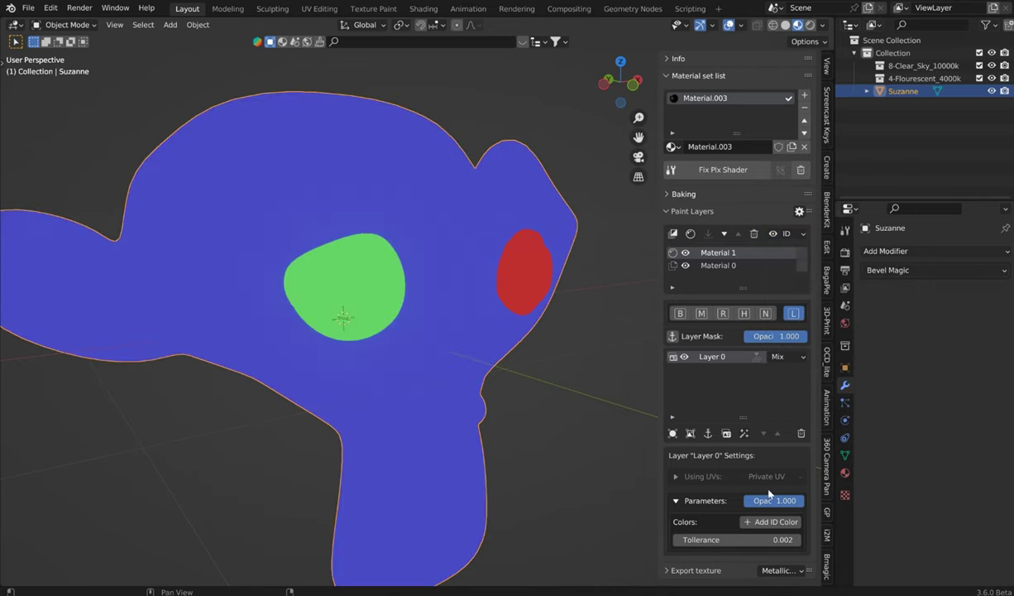
click(770, 522)
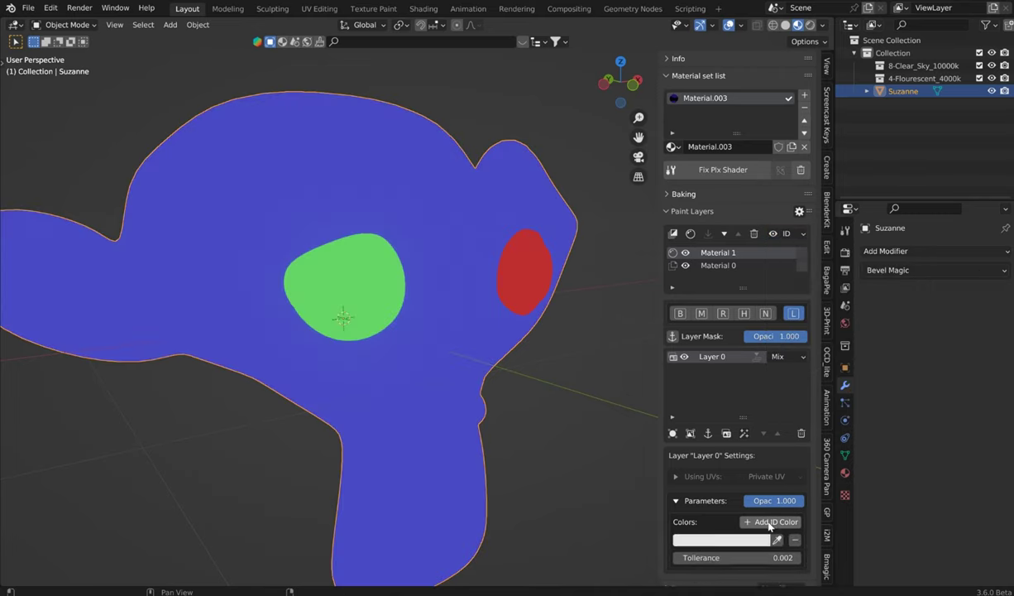
scroll(699, 447, down, 1)
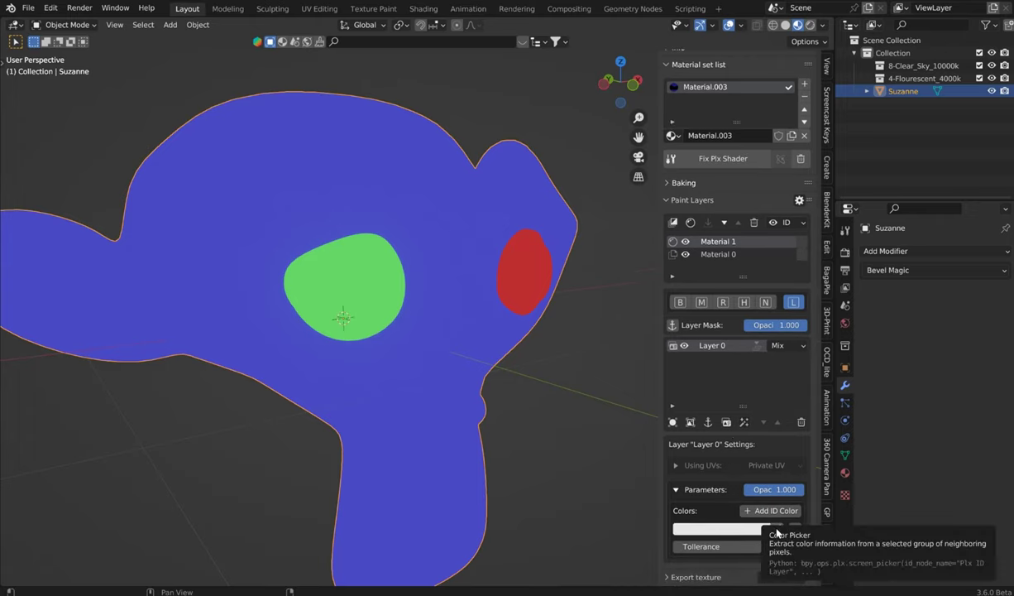
click(776, 530)
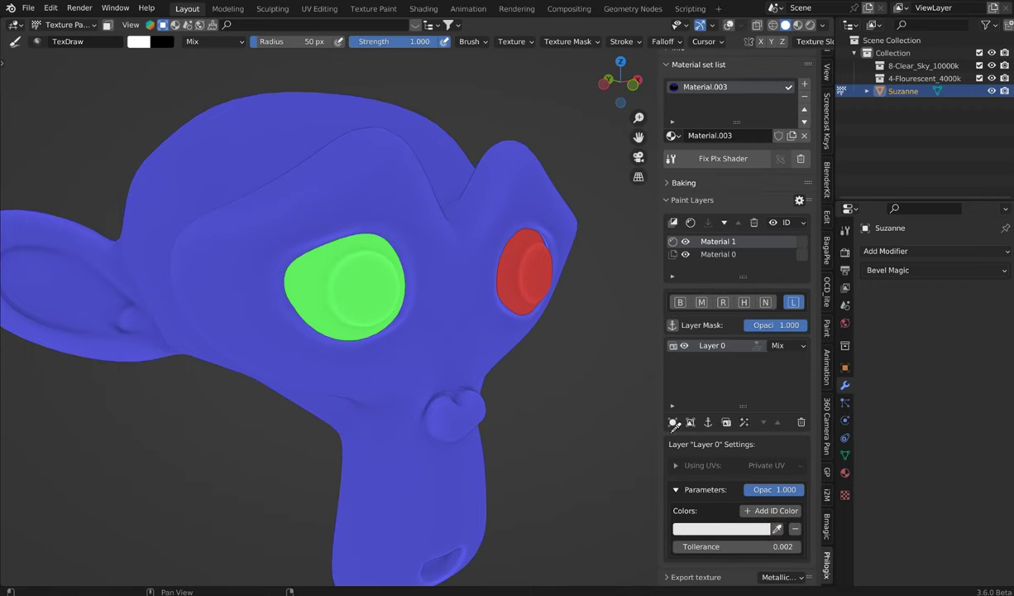
click(536, 248)
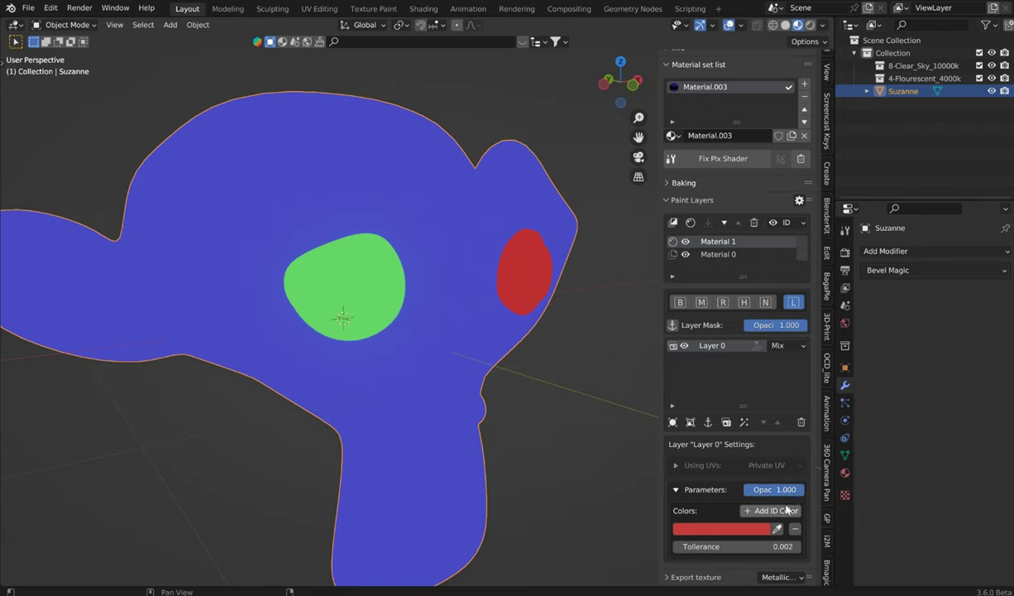
- Return View Mode to Material and set the ID mask tolerance to 0.159
click(789, 222)
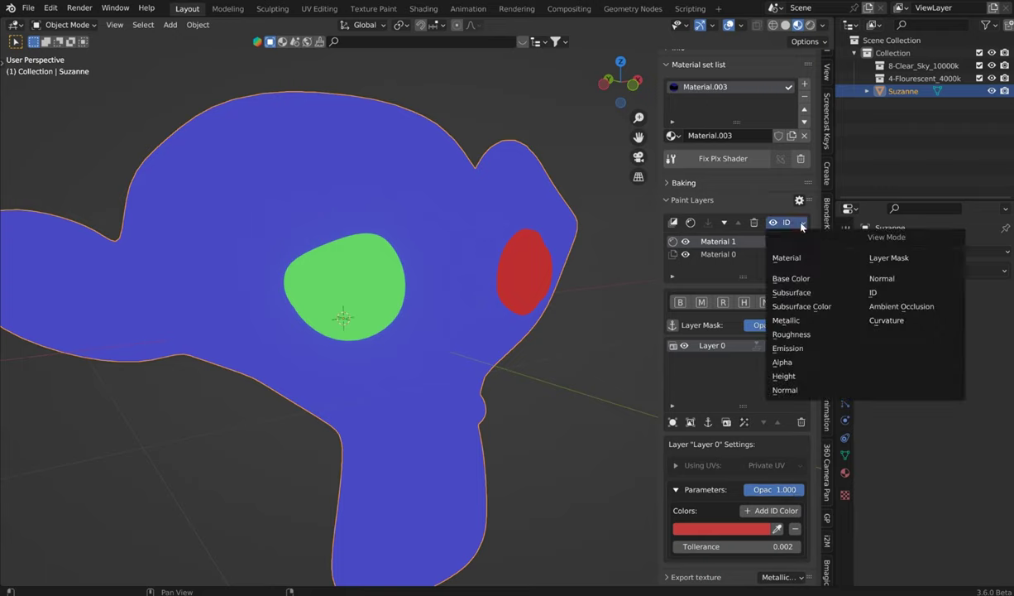
click(796, 259)
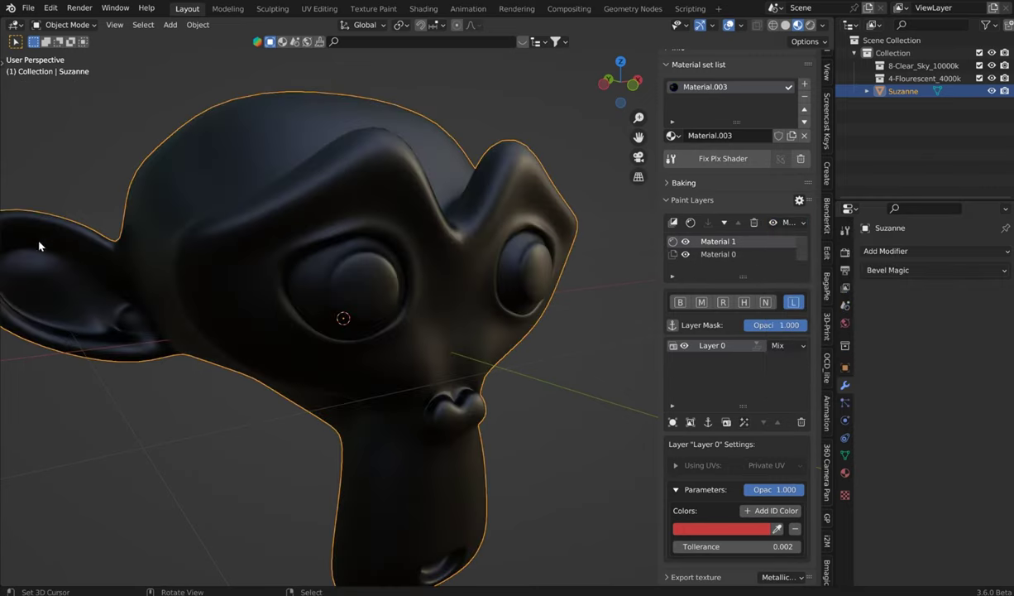
middle_drag(537, 297, 570, 328)
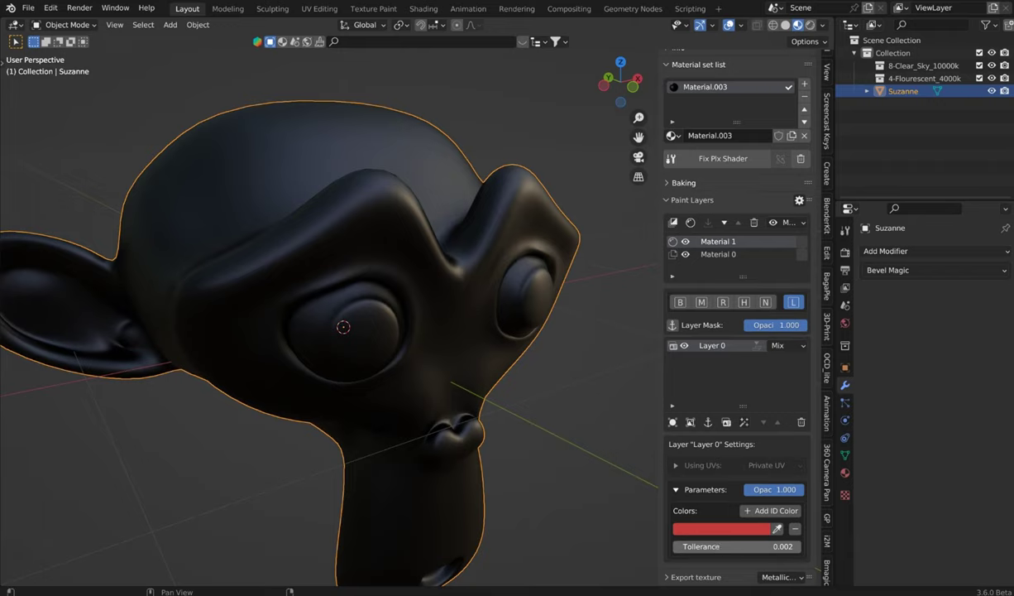
drag(728, 546, 757, 546)
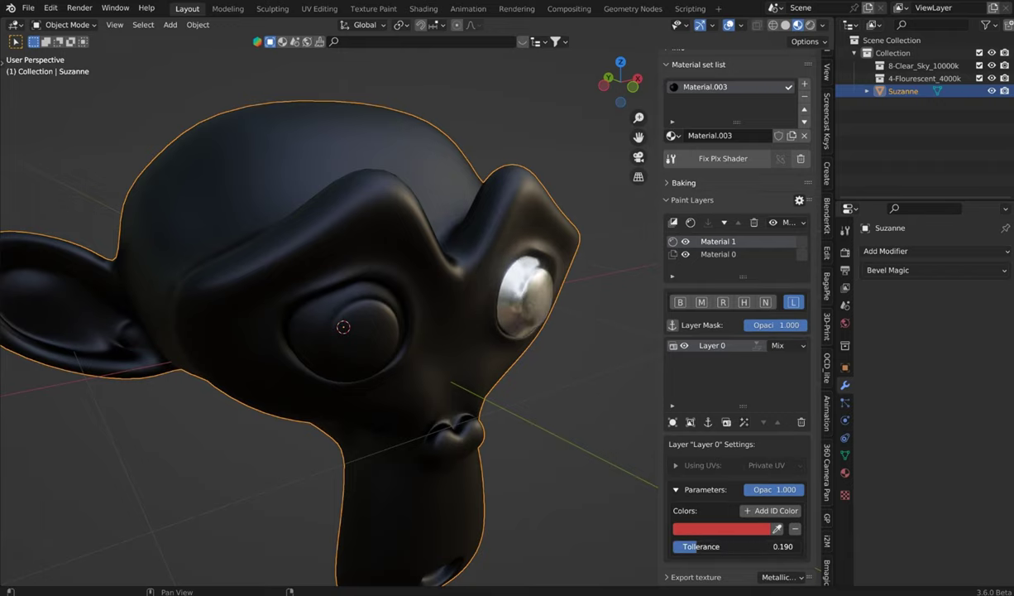
mouse_move(695, 546)
mouse_down()
mouse_move(675, 546)
mouse_move(692, 548)
mouse_up()
mouse_move(529, 261)
middle_down()
mouse_move(491, 264)
mouse_move(517, 270)
mouse_move(516, 258)
middle_up()
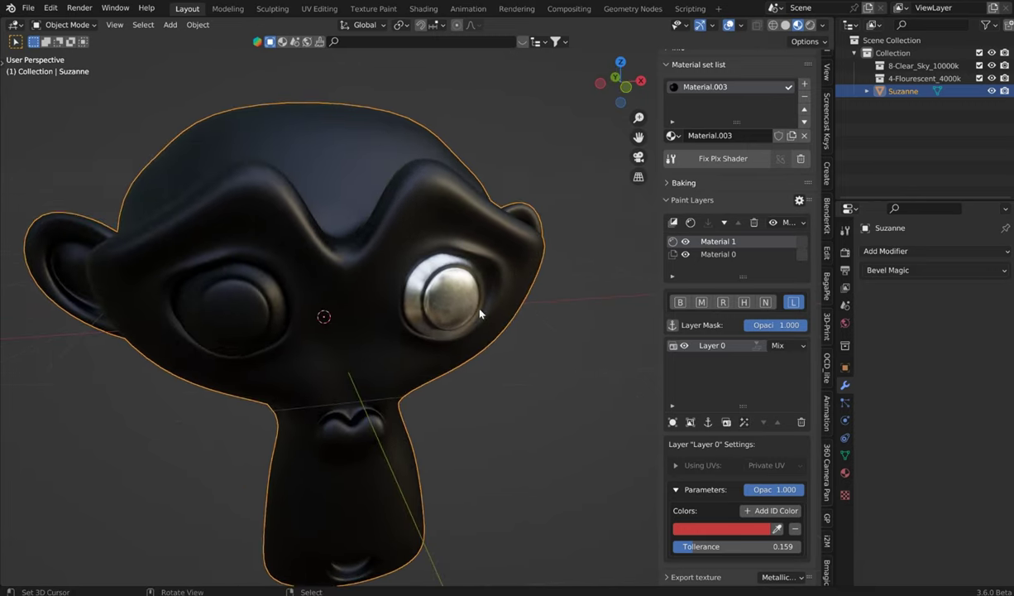
middle_drag(454, 286, 250, 274)
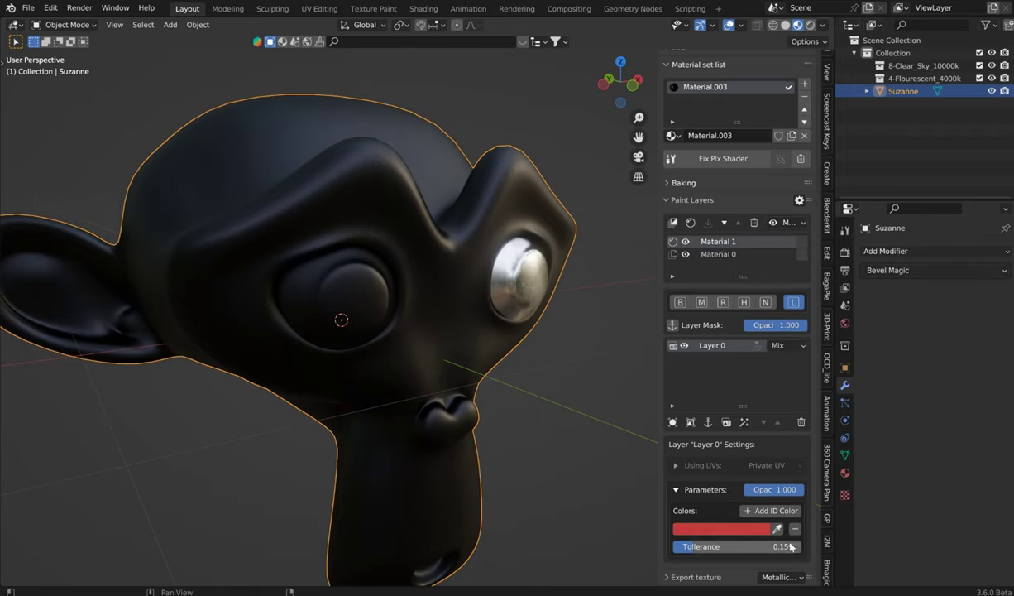
- Add a second ID colour sampled from the green eye and orbit to check both aluminium eyes
click(753, 510)
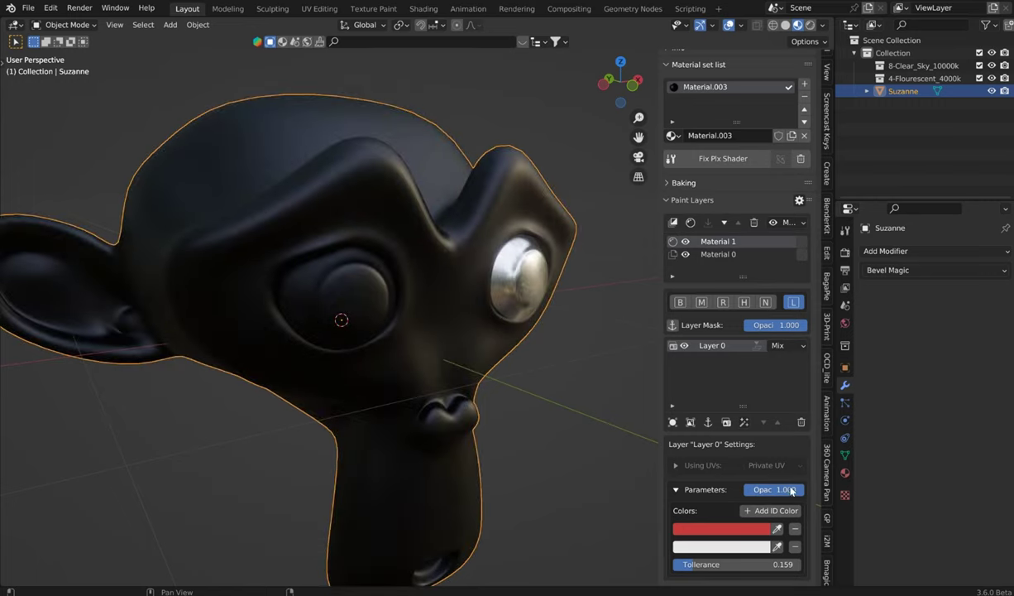
click(777, 544)
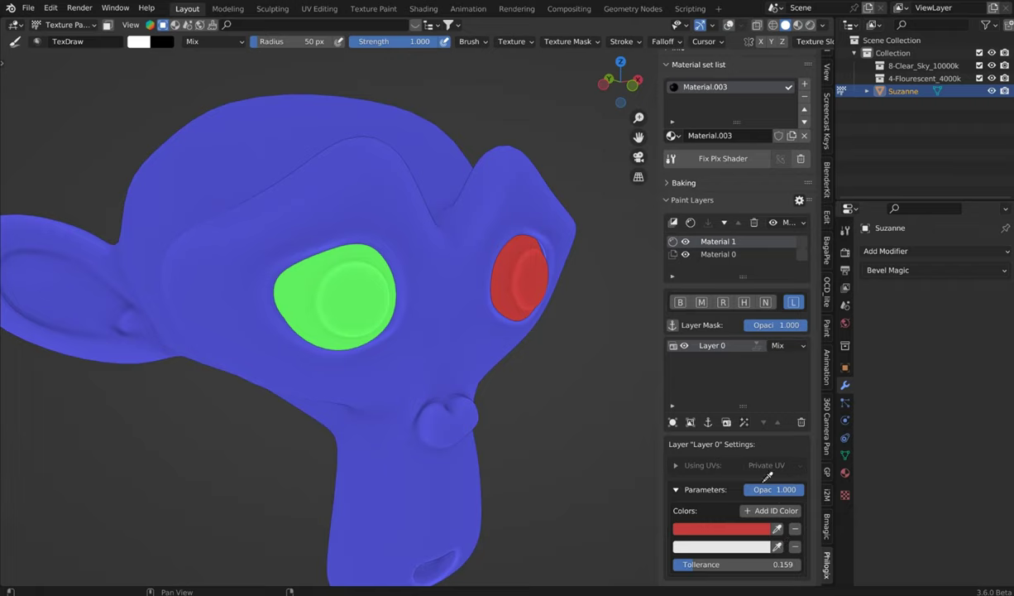
click(351, 285)
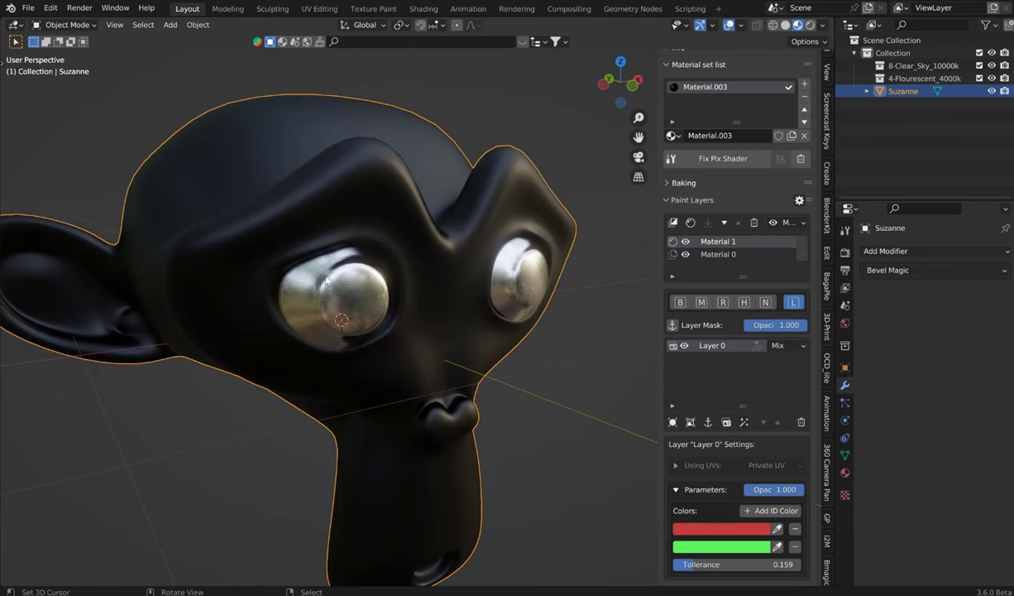
middle_drag(371, 266, 467, 182)
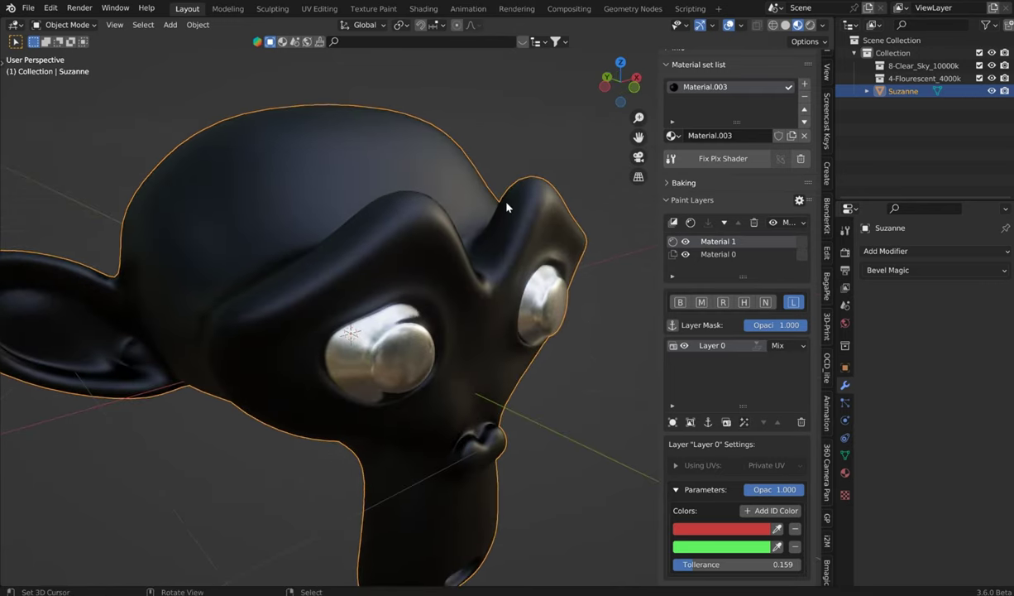
scroll(537, 214, down, 5)
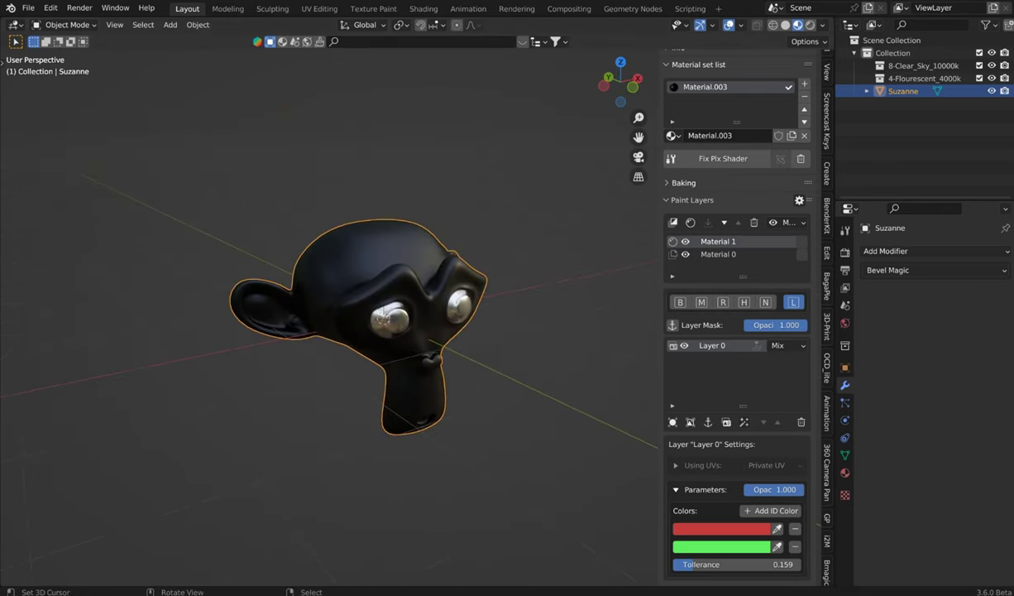
scroll(470, 289, up, 5)
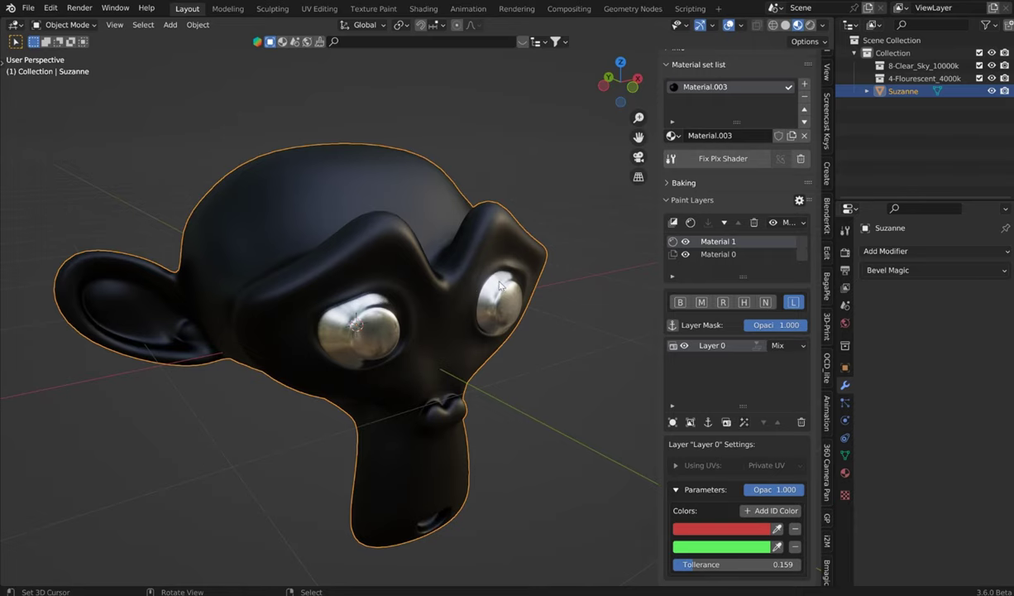
middle_drag(485, 277, 331, 242)
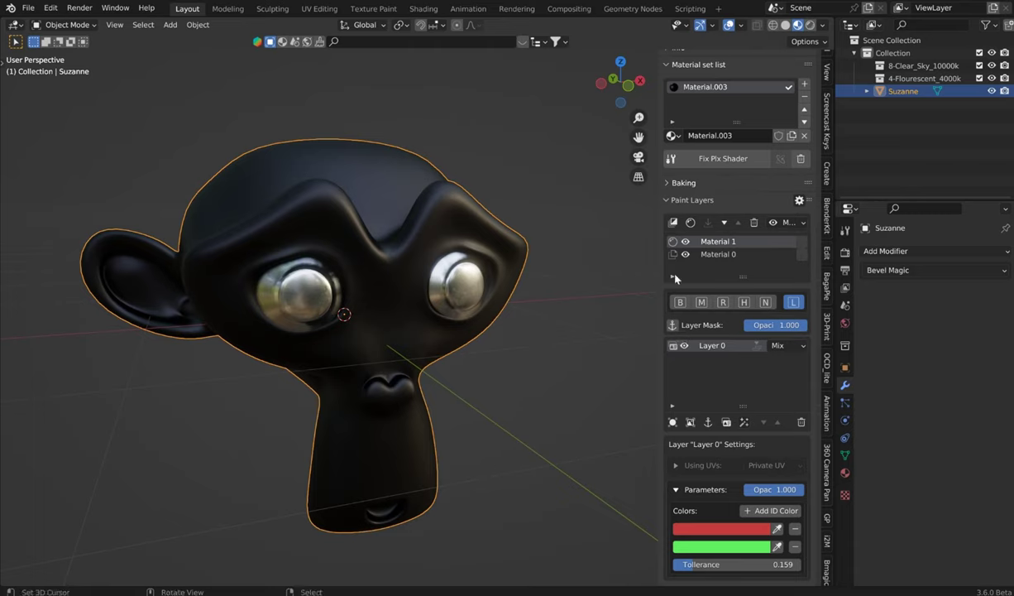
- Rename the Material 1 layer to Smart Aluminum
double_click(718, 241)
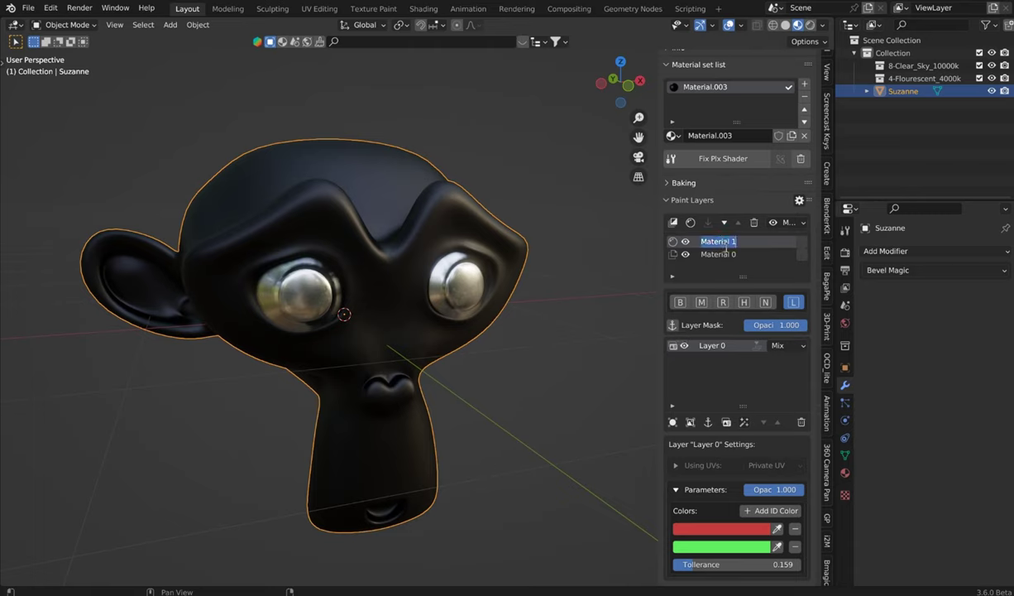
text(Smart)
text( Num)
double_click(750, 241)
click(759, 241)
text(inum)
key(Return)
- Rename the Material 0 layer to Base LB and add a new material layer
double_click(716, 256)
double_click(719, 265)
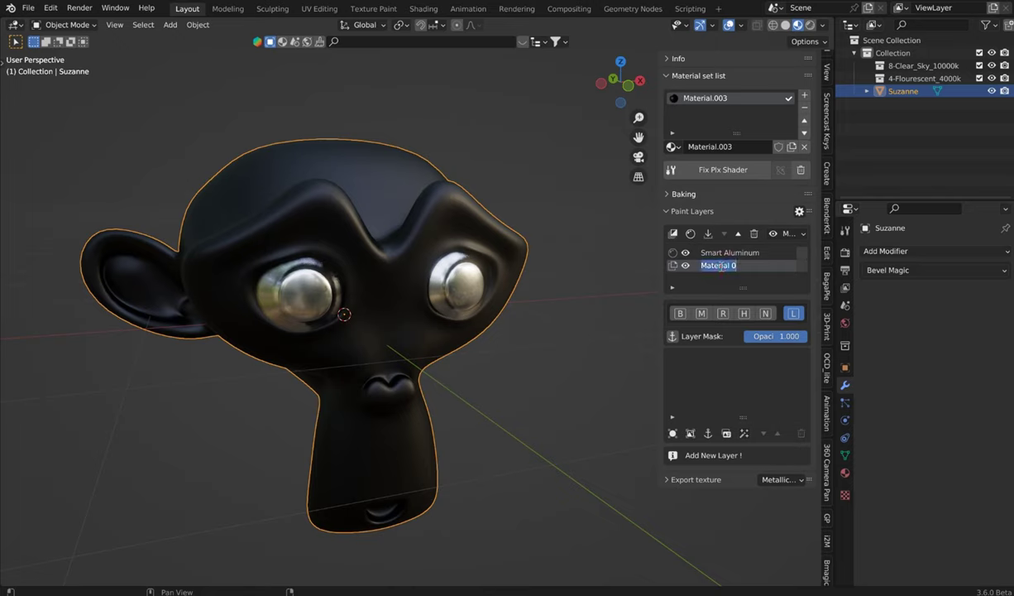
text(Base L B)
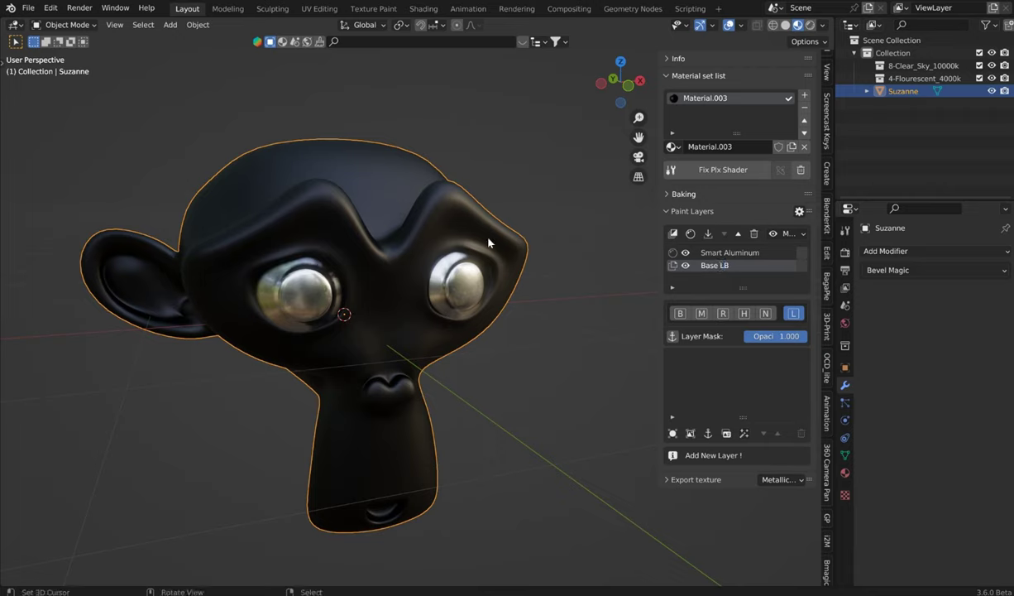
middle_drag(418, 264, 213, 276)
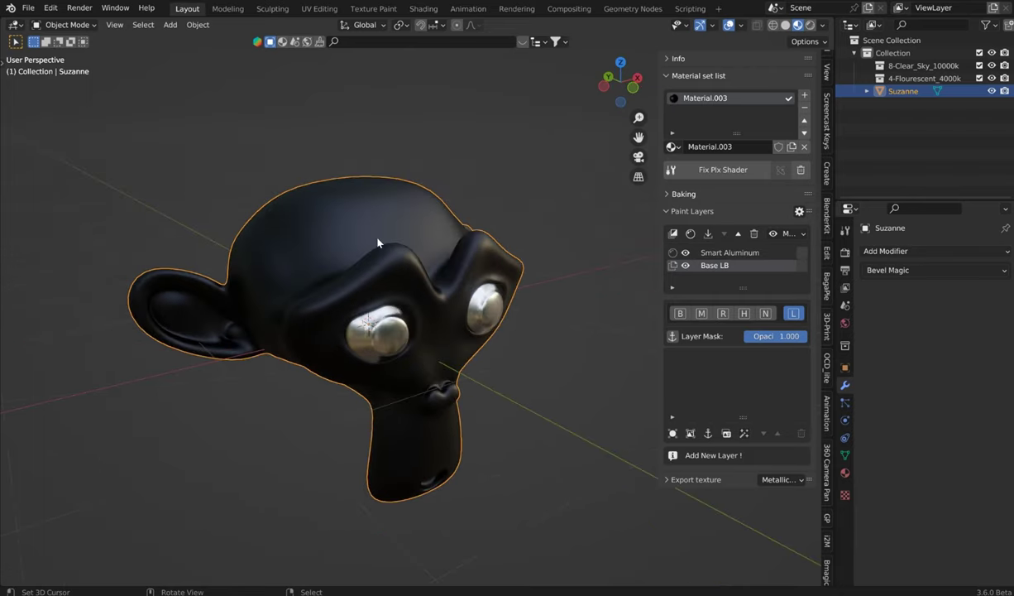
click(674, 233)
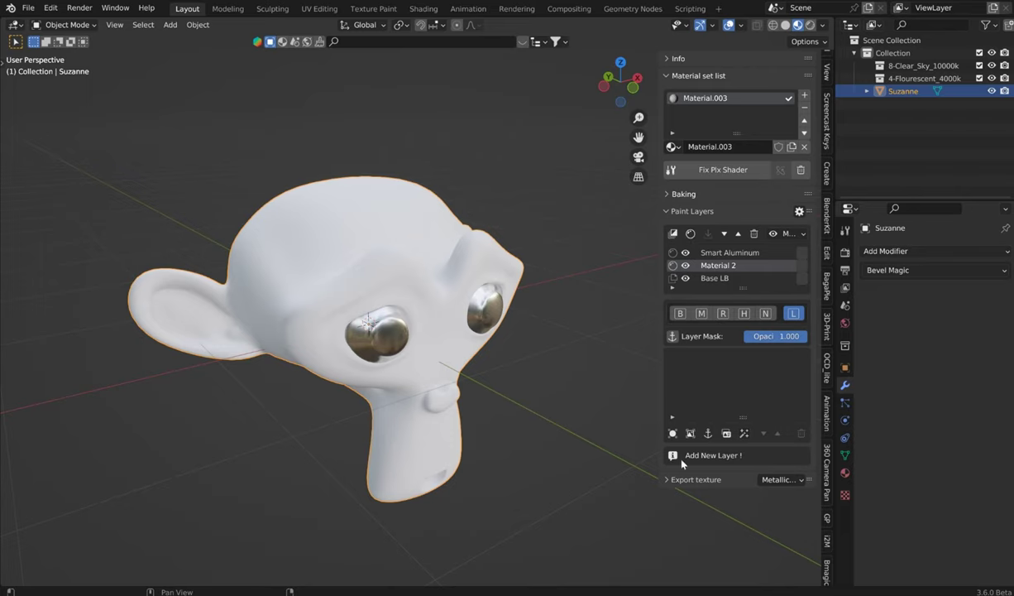
- Show Material 2's Base Color channel settings and widen the sidebar panel
click(680, 312)
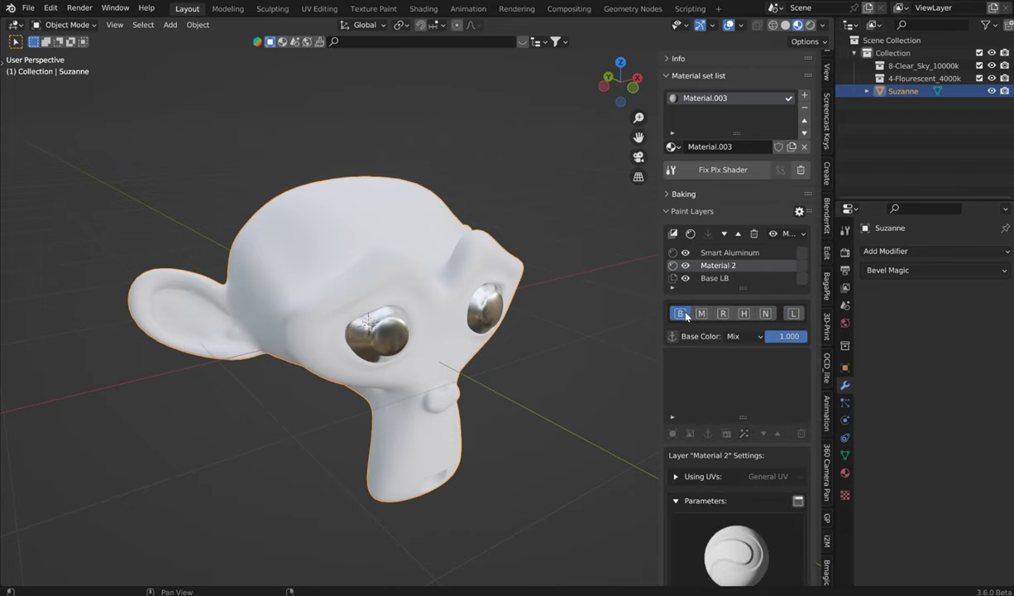
drag(660, 305, 625, 308)
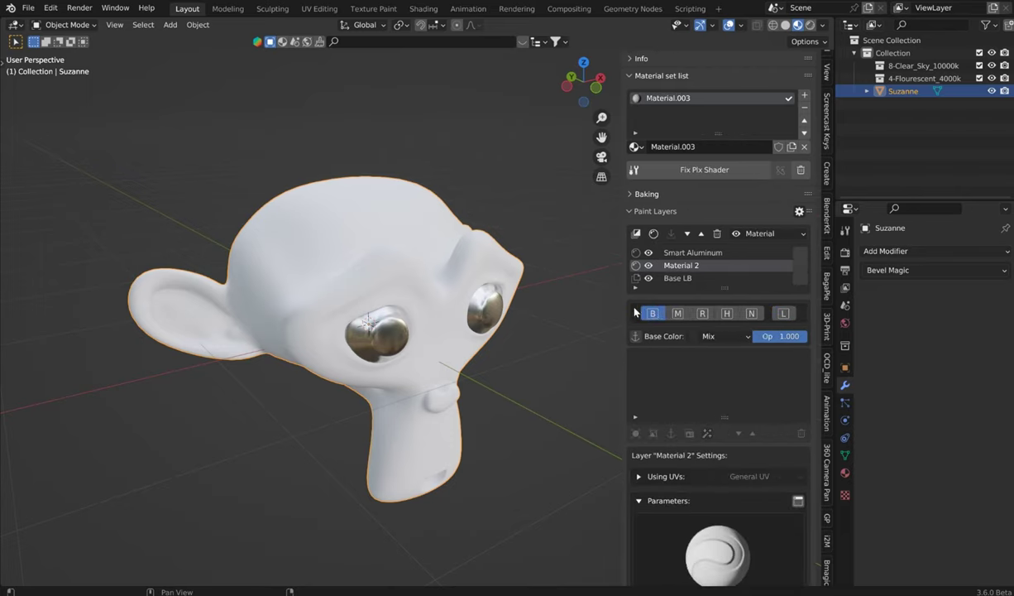